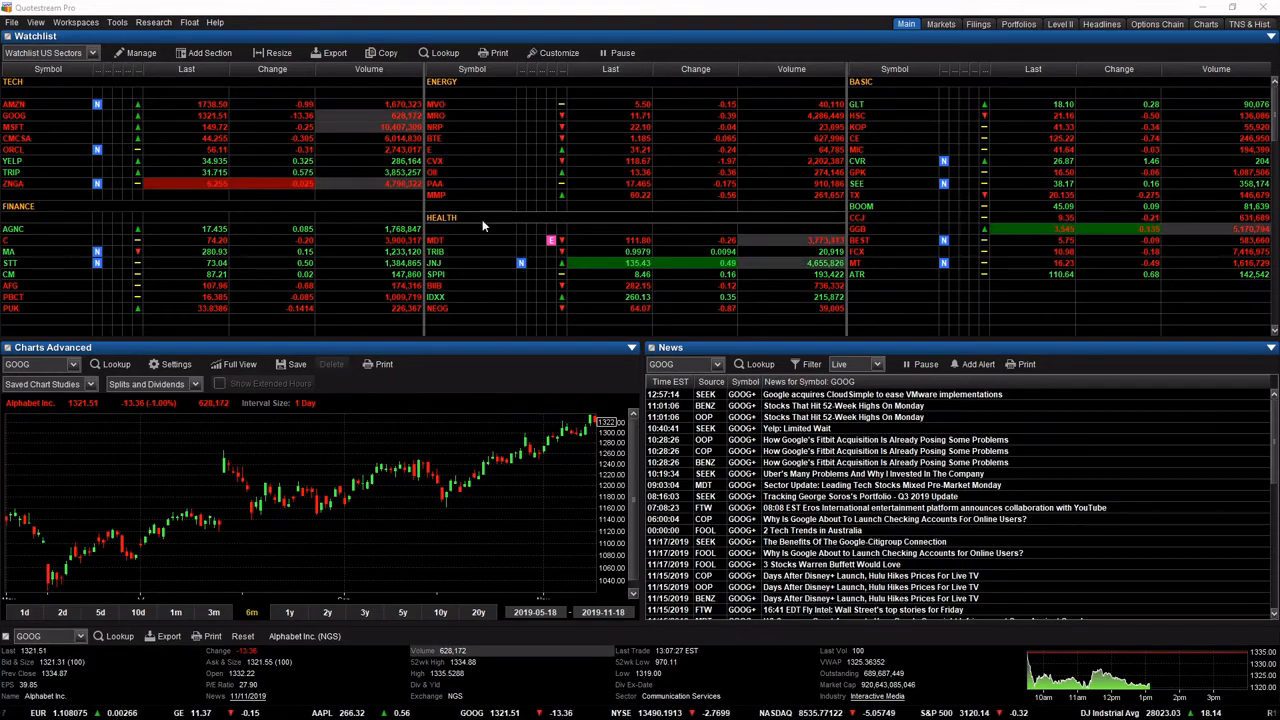
Set the Portfolio/Watchlist Module double-click action to Propagate Symbol to Other Modules in the preferences.
left_click(11, 22)
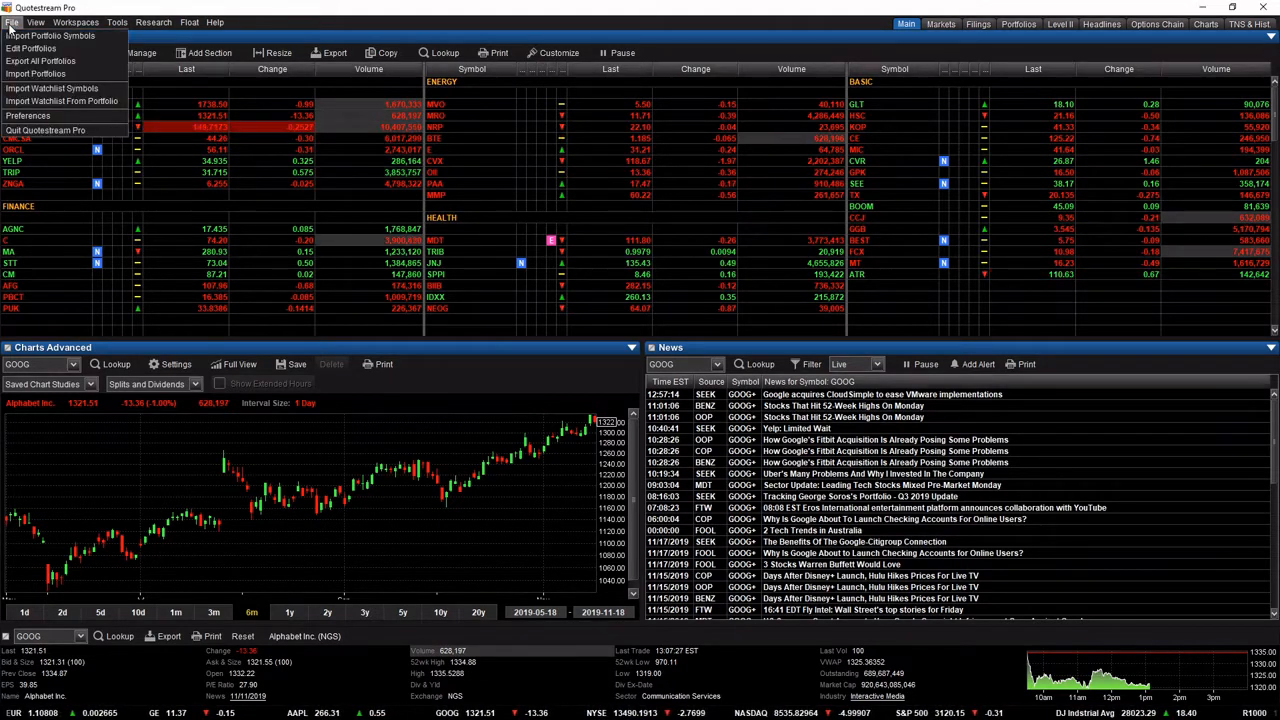
left_click(53, 117)
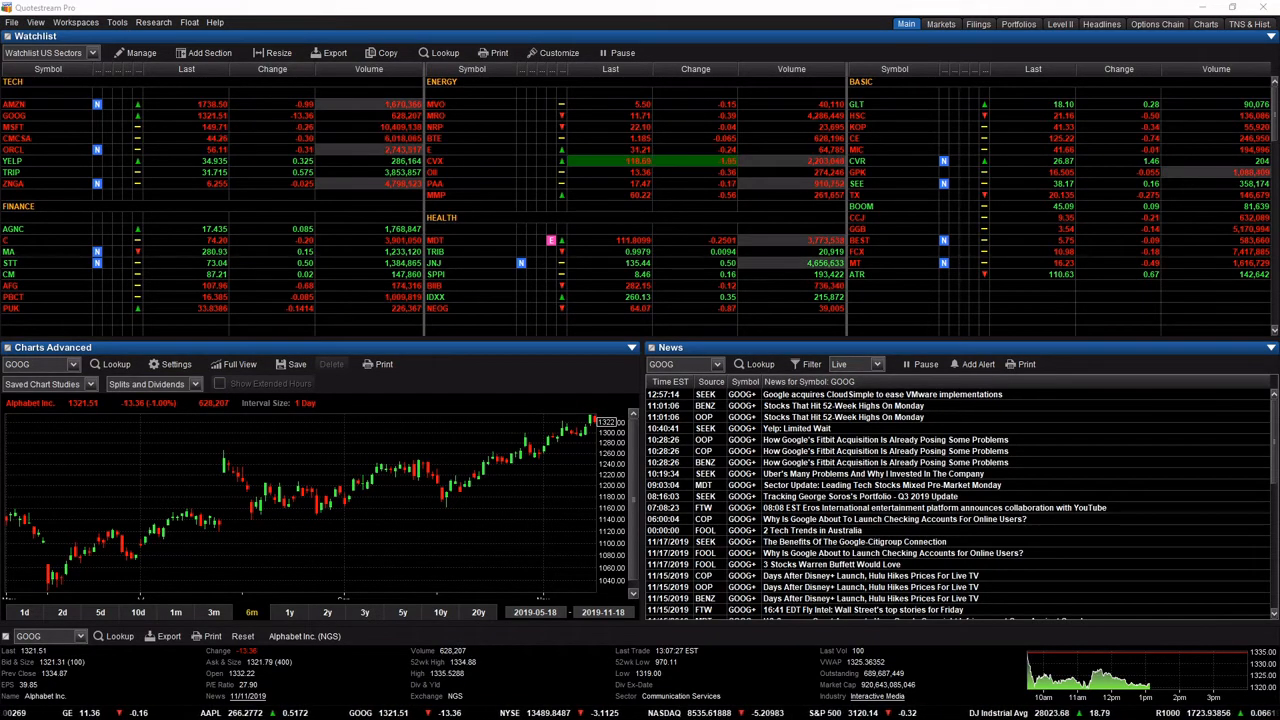
left_click_drag(535, 254, 559, 82)
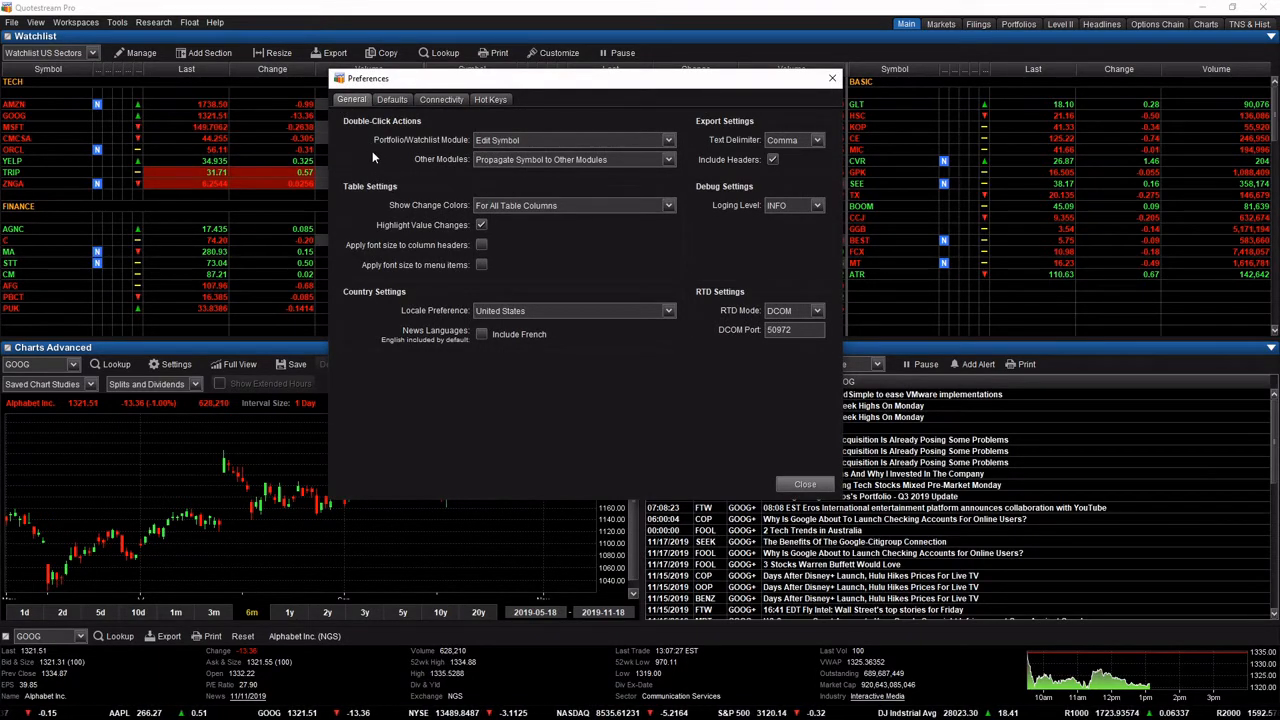
left_click(574, 142)
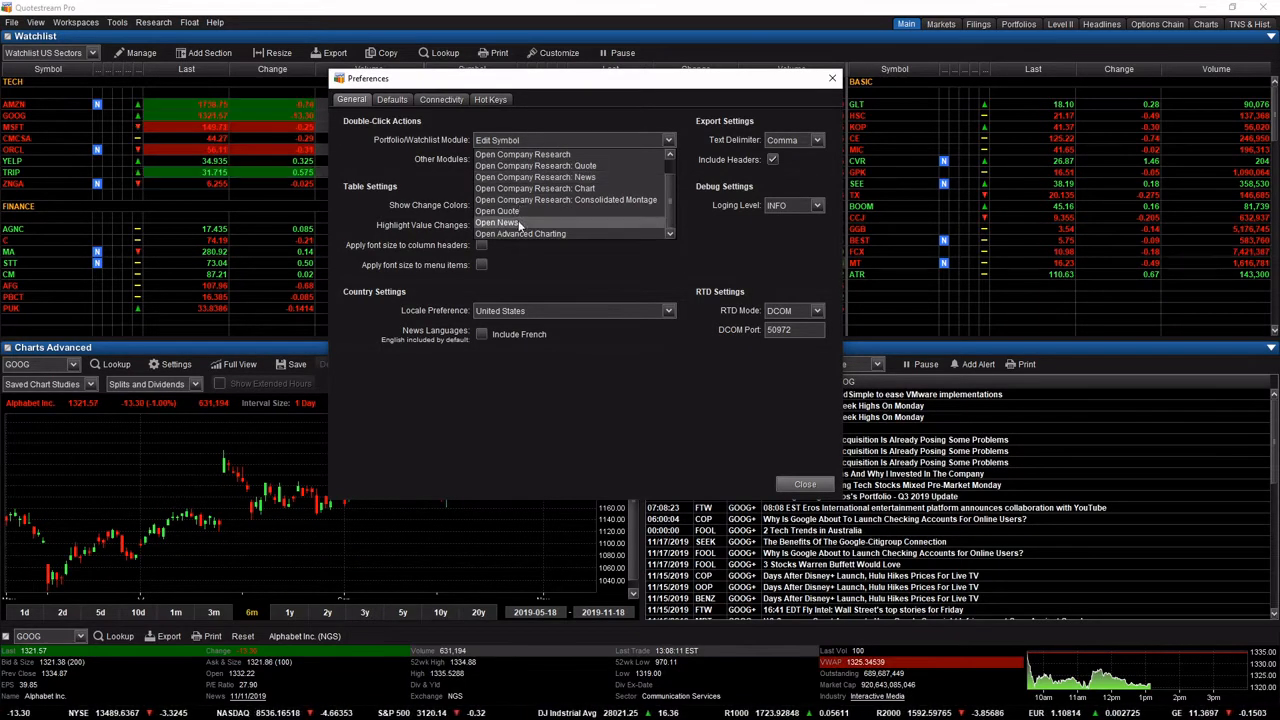
scroll(535, 190, "down", 1)
scroll(538, 175, "up", 1)
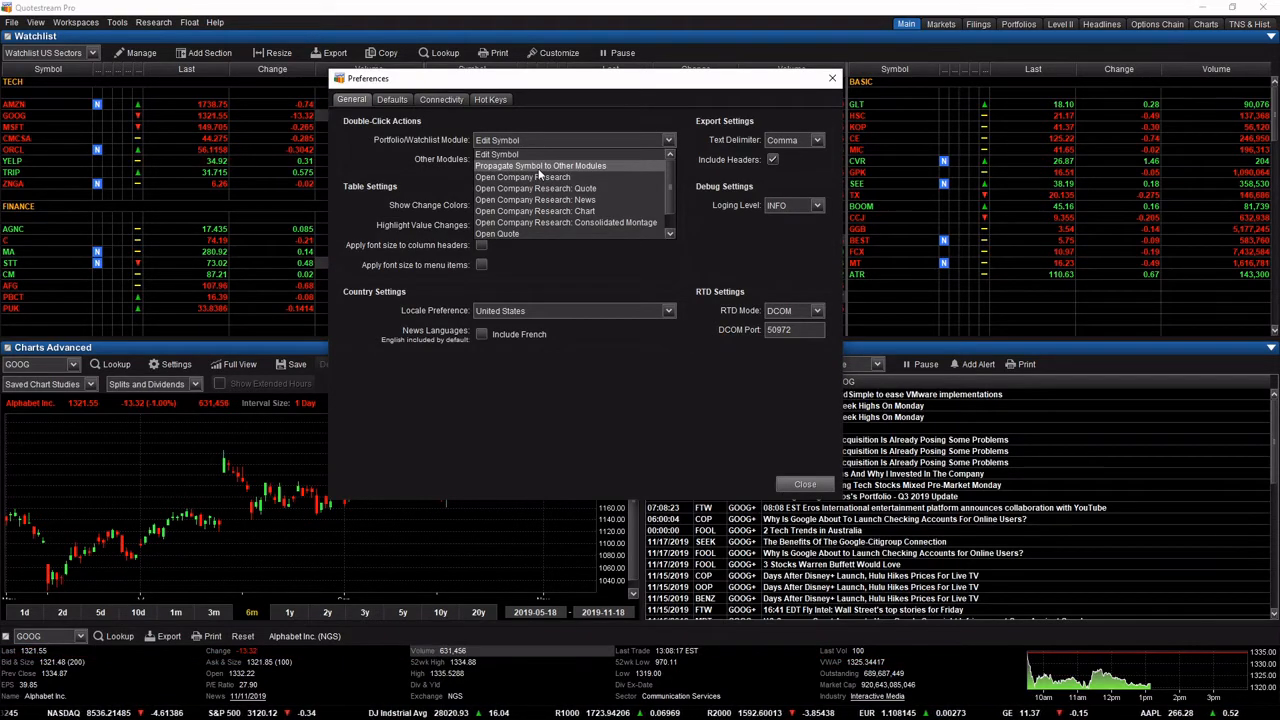
left_click(539, 170)
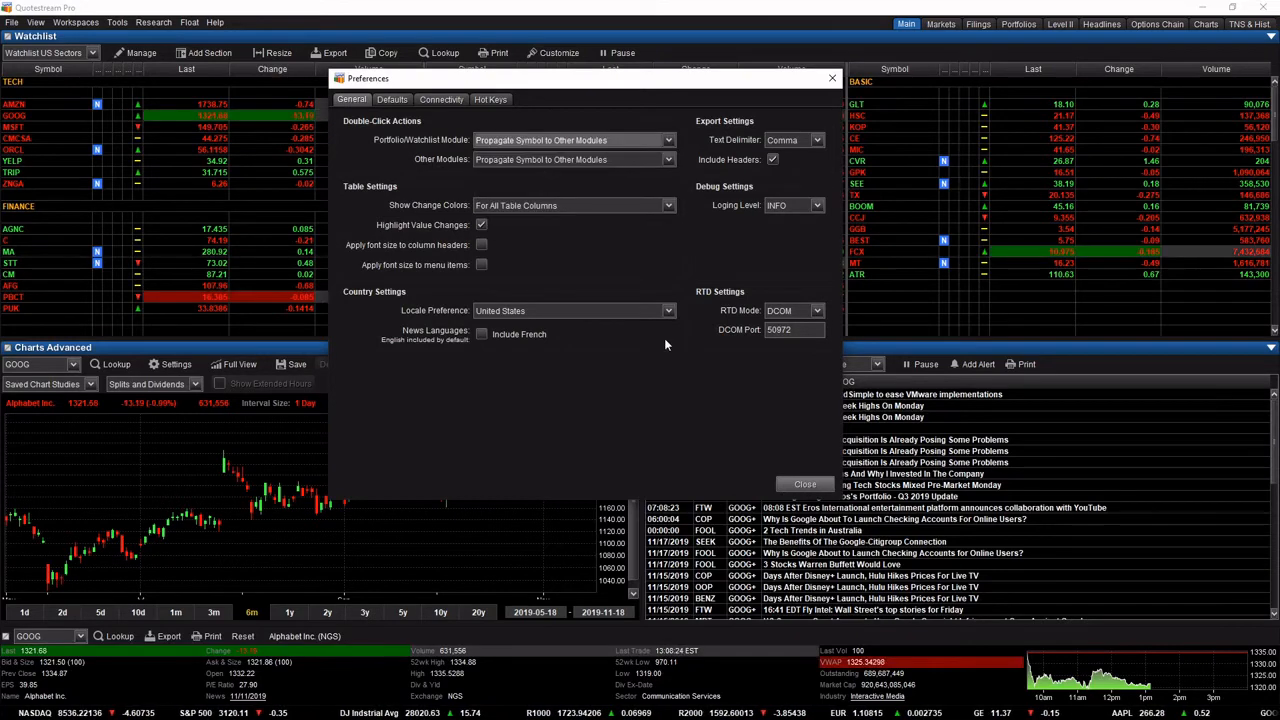
left_click(805, 485)
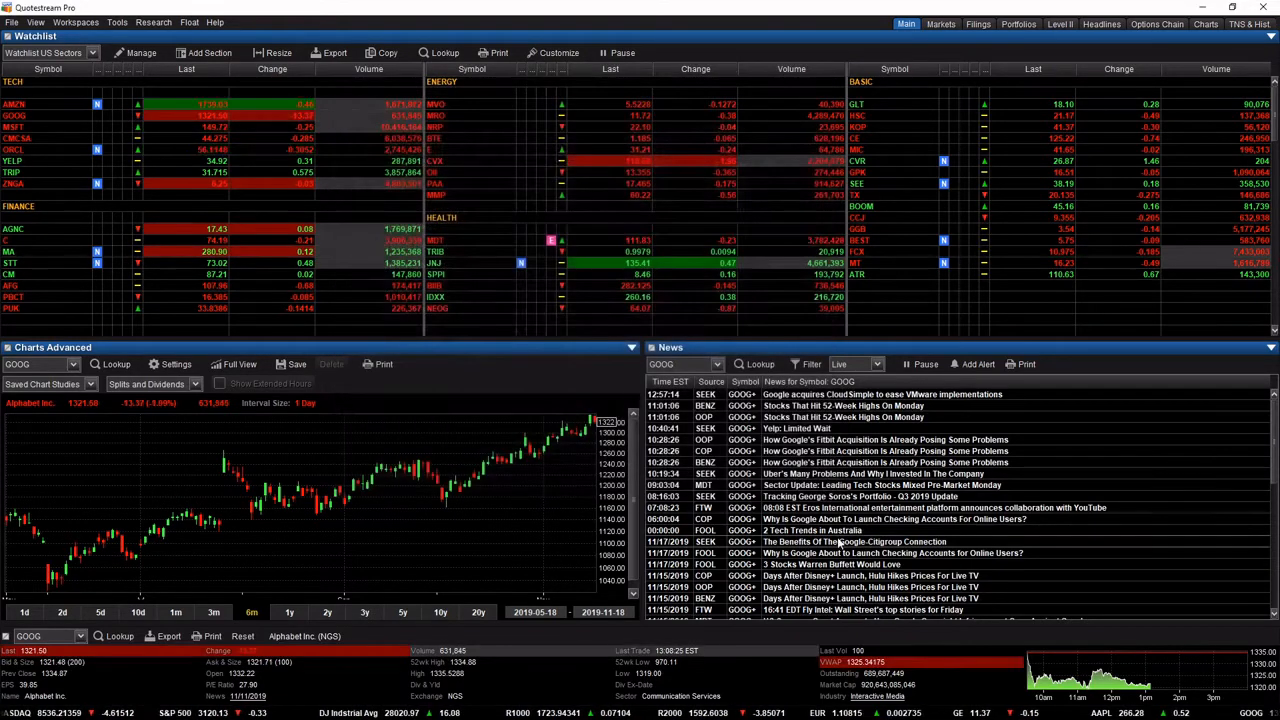
Propagate AMZN, MSFT, YELP and C in turn from the watchlist to the chart, news and quote modules.
left_click(16, 104)
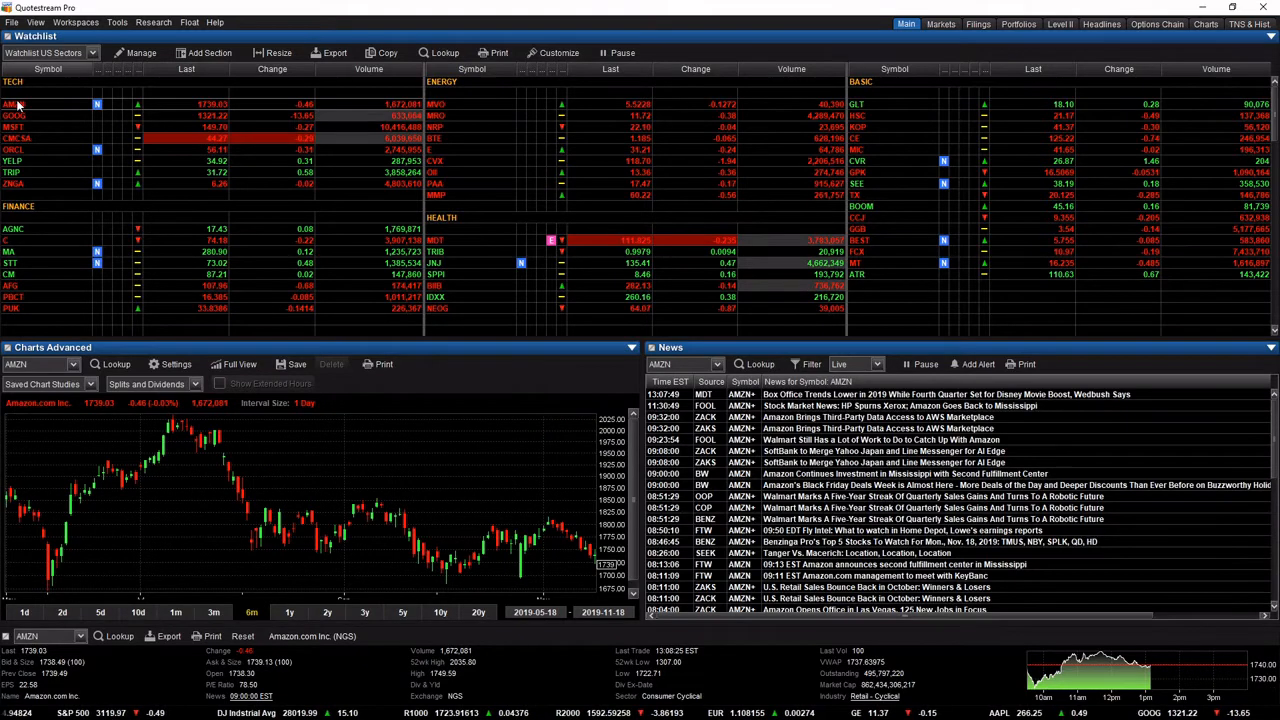
left_click(16, 126)
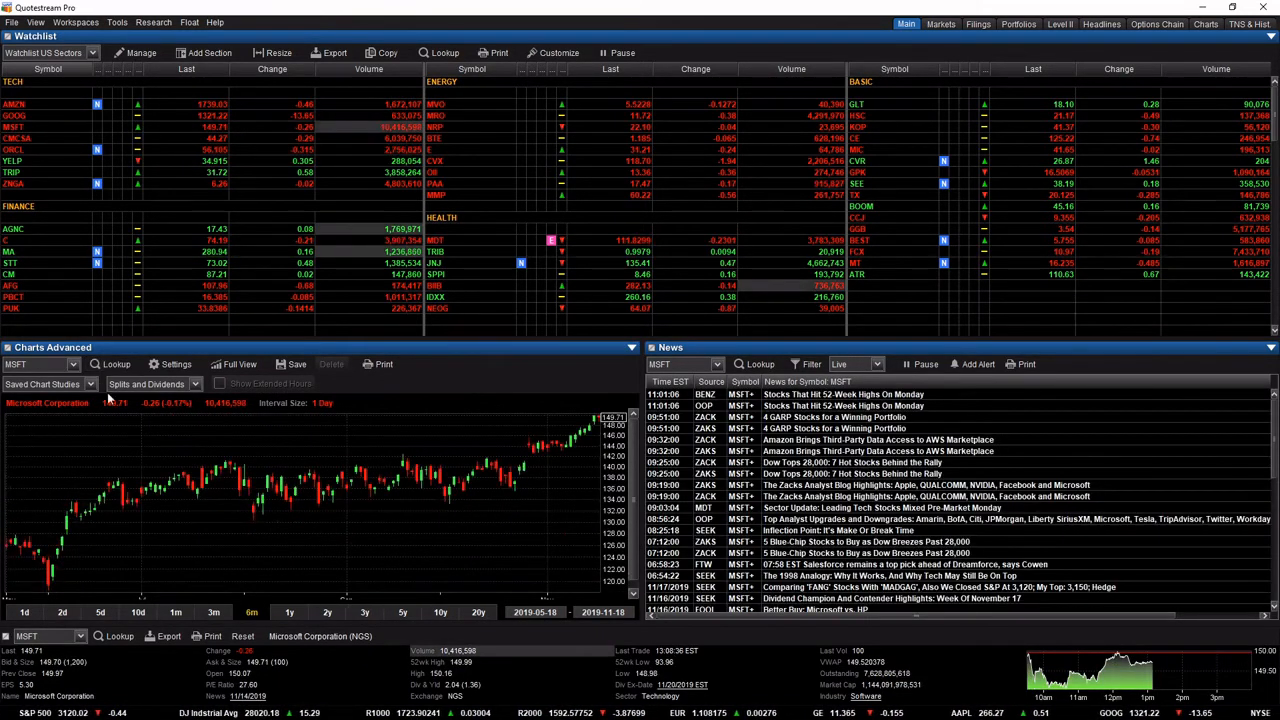
left_click(13, 162)
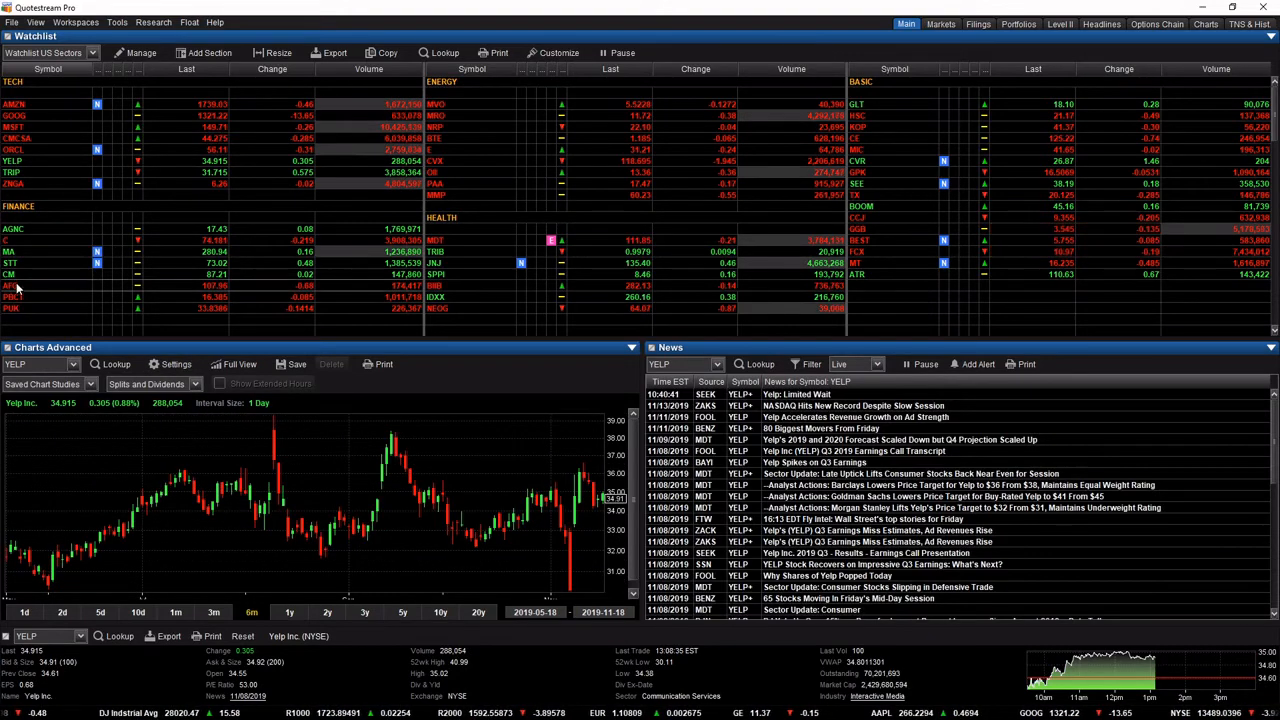
left_click(9, 242)
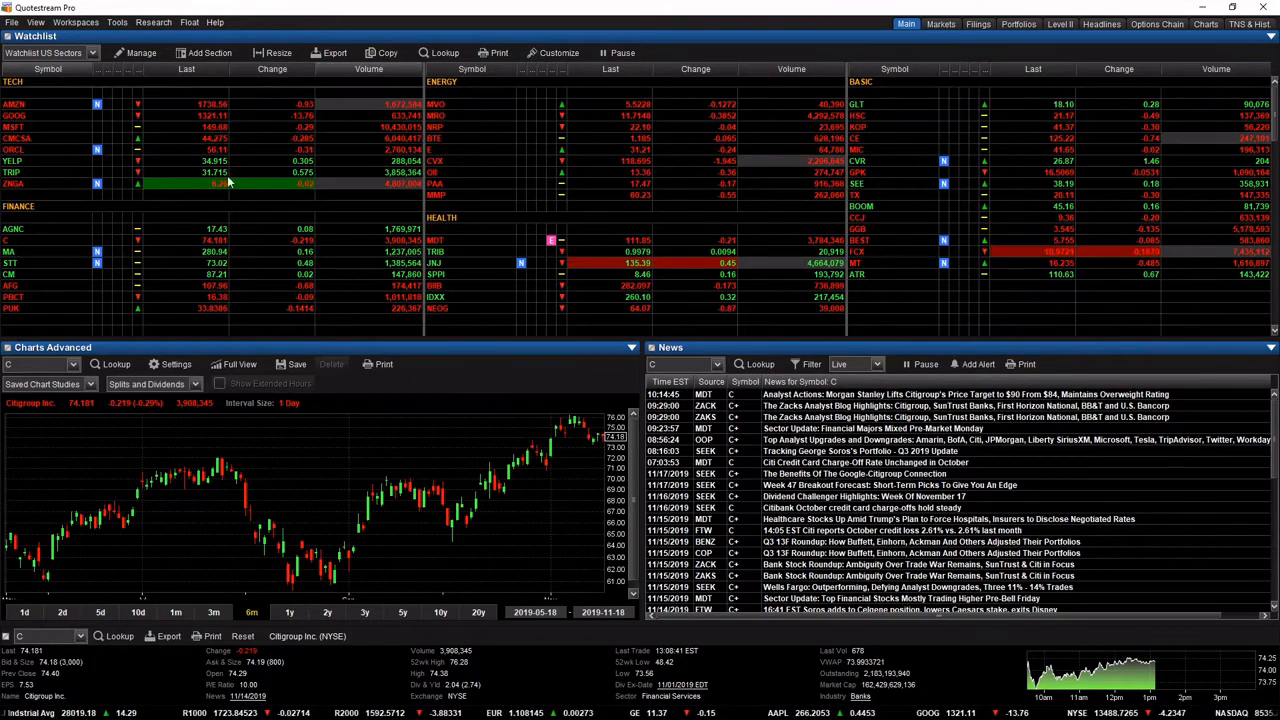
Set the Portfolio/Watchlist Module double-click action to Open Company Research and test it on AMZN.
left_click(10, 23)
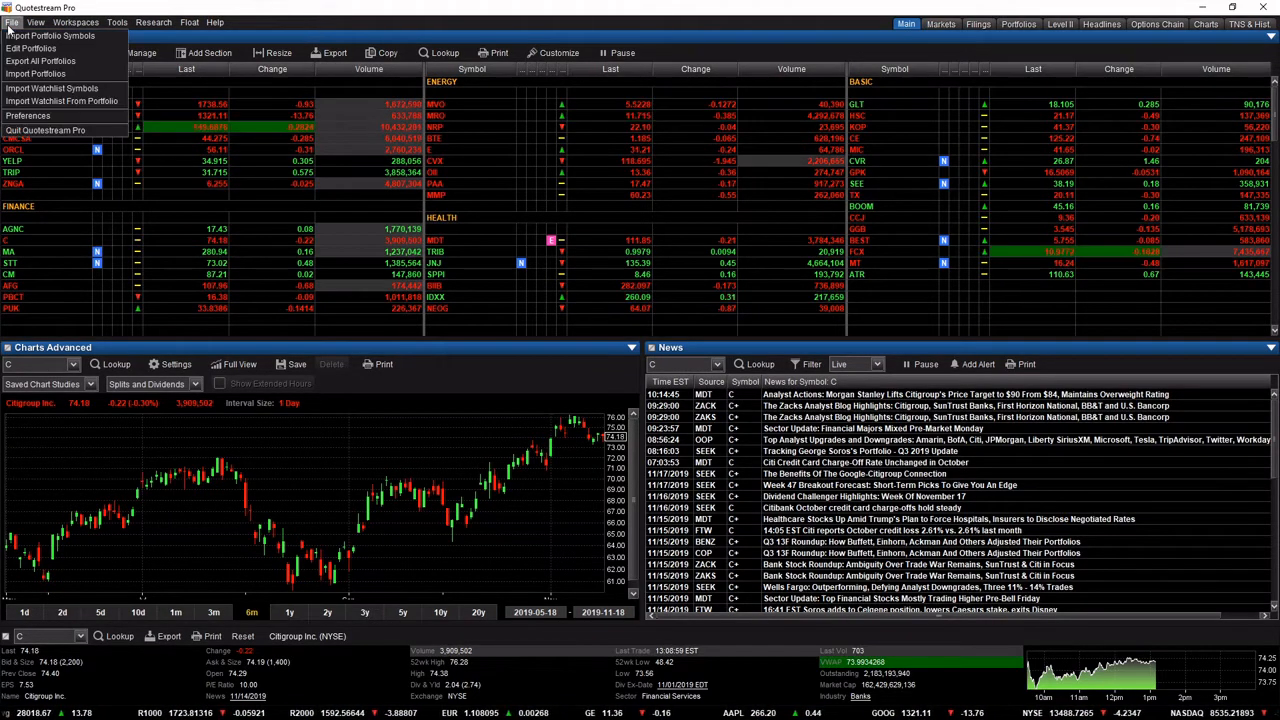
left_click(54, 116)
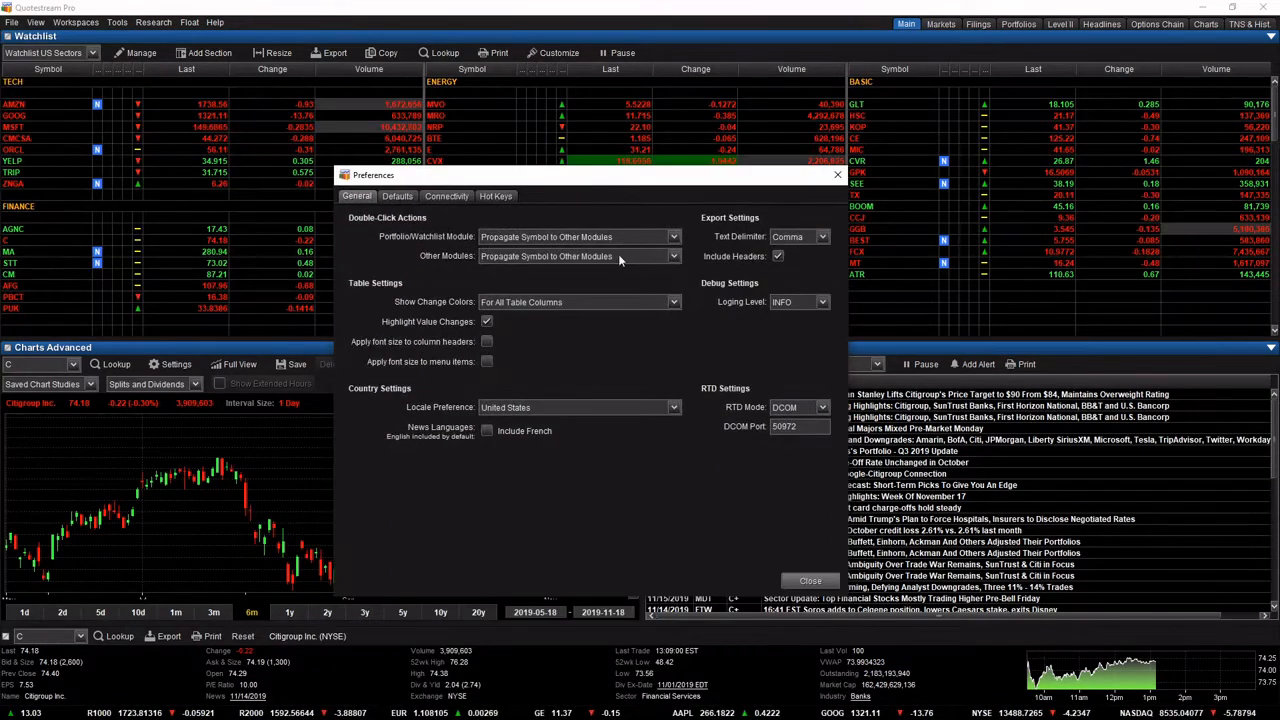
left_click(625, 236)
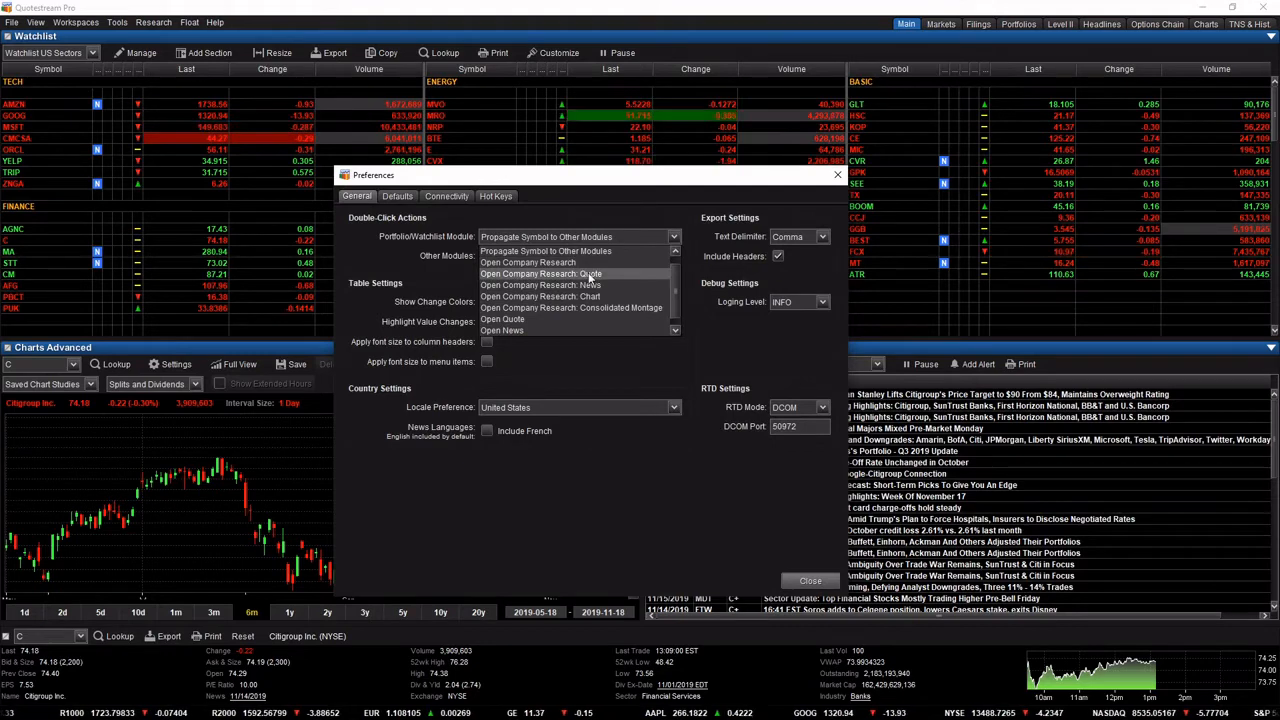
left_click(587, 263)
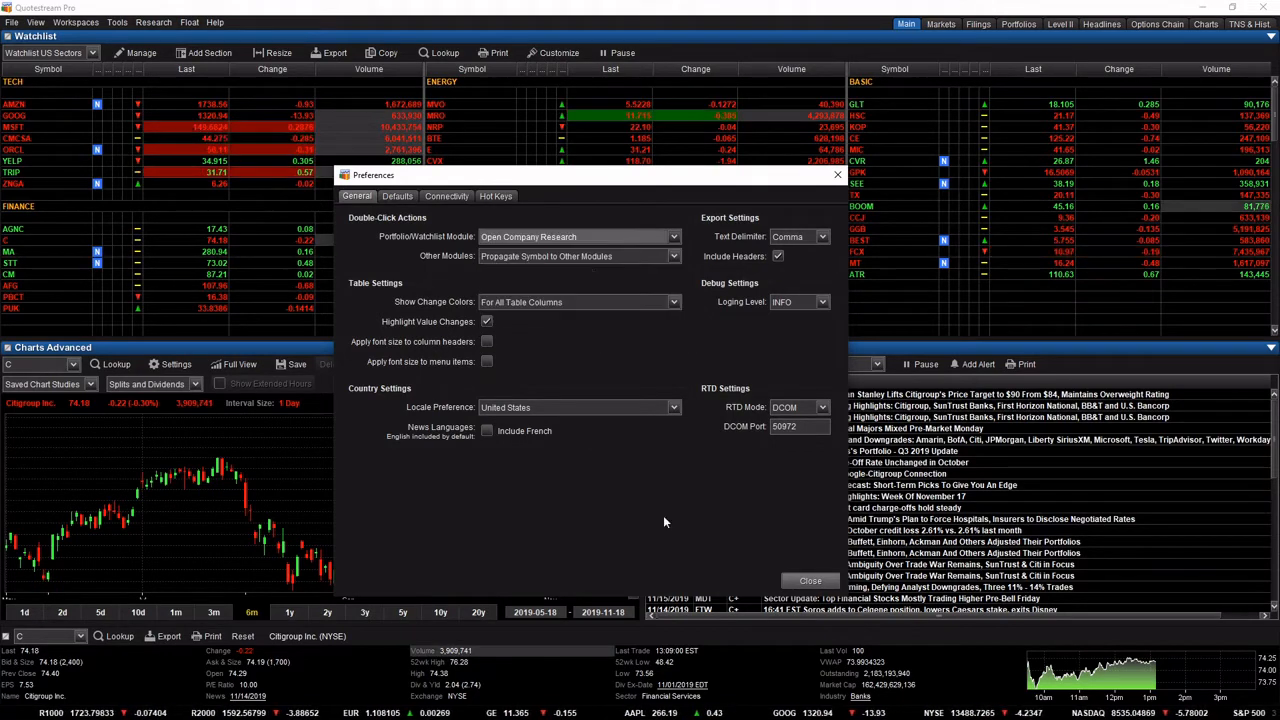
left_click(811, 581)
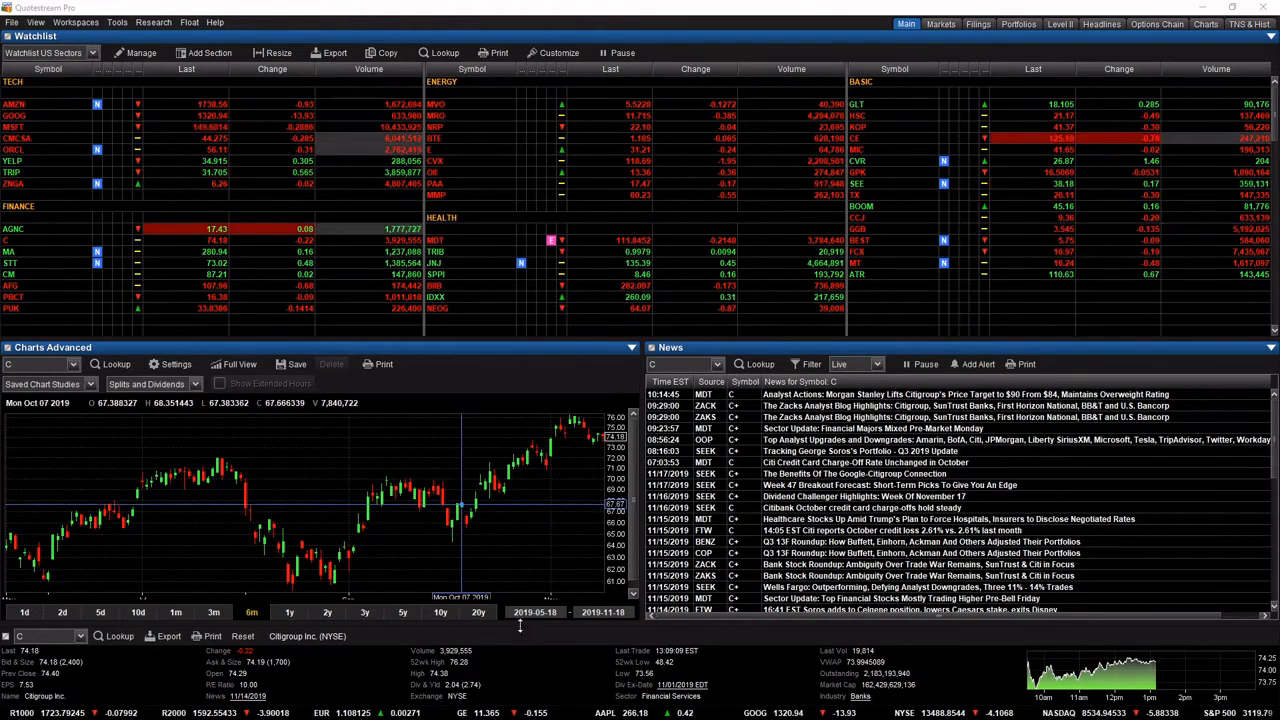
left_click_drag(600, 716, 565, 19)
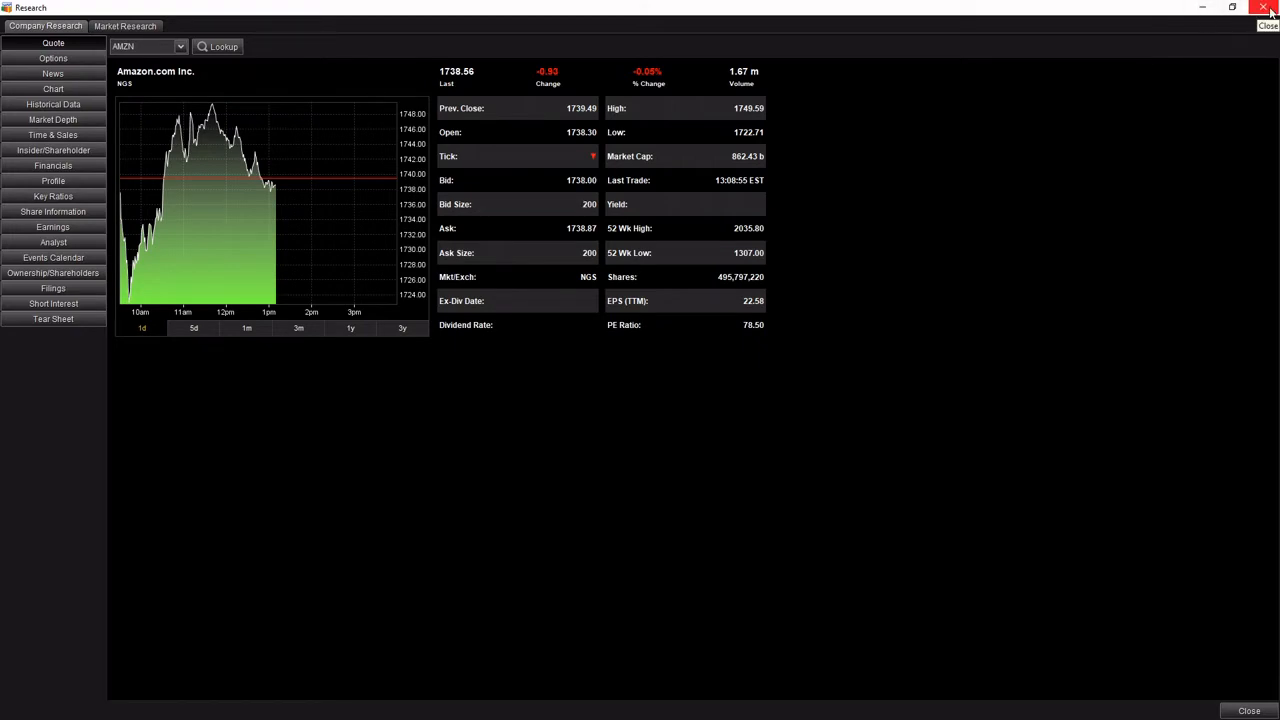
left_click(1267, 8)
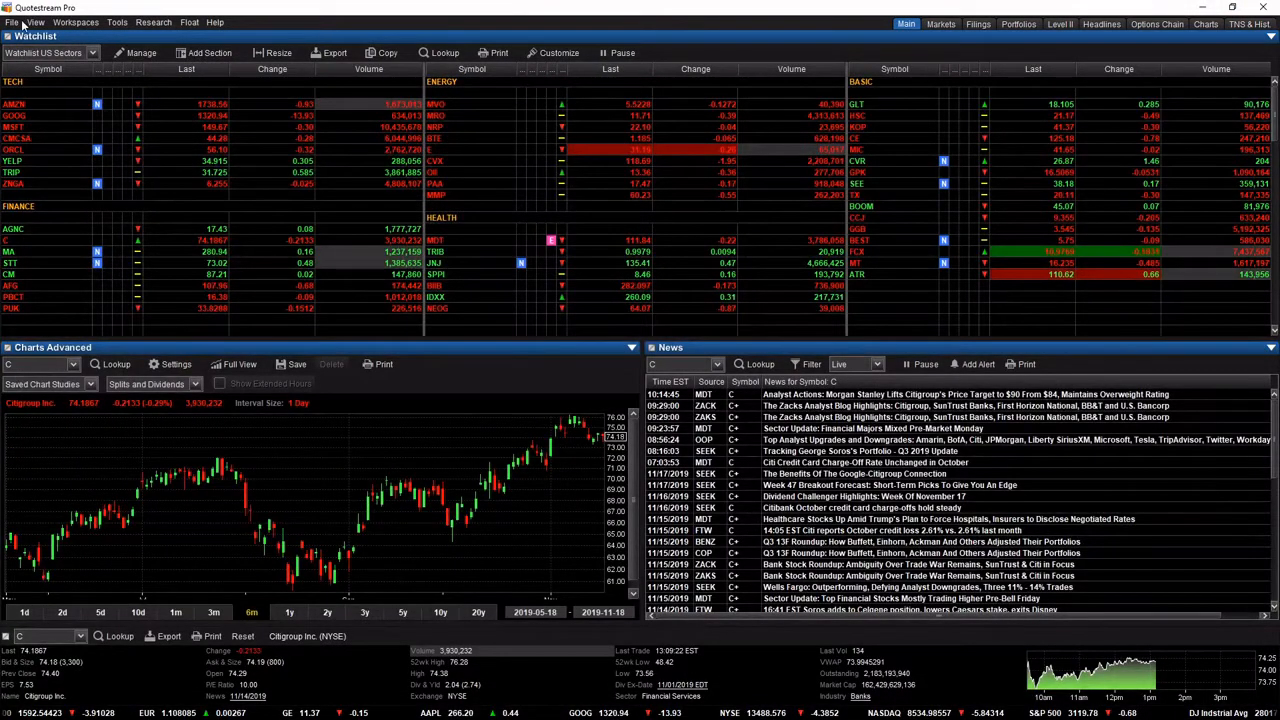
Reopen the preferences and set Show Change Colors to For Change Table Columns Only.
left_click(14, 23)
left_click(42, 118)
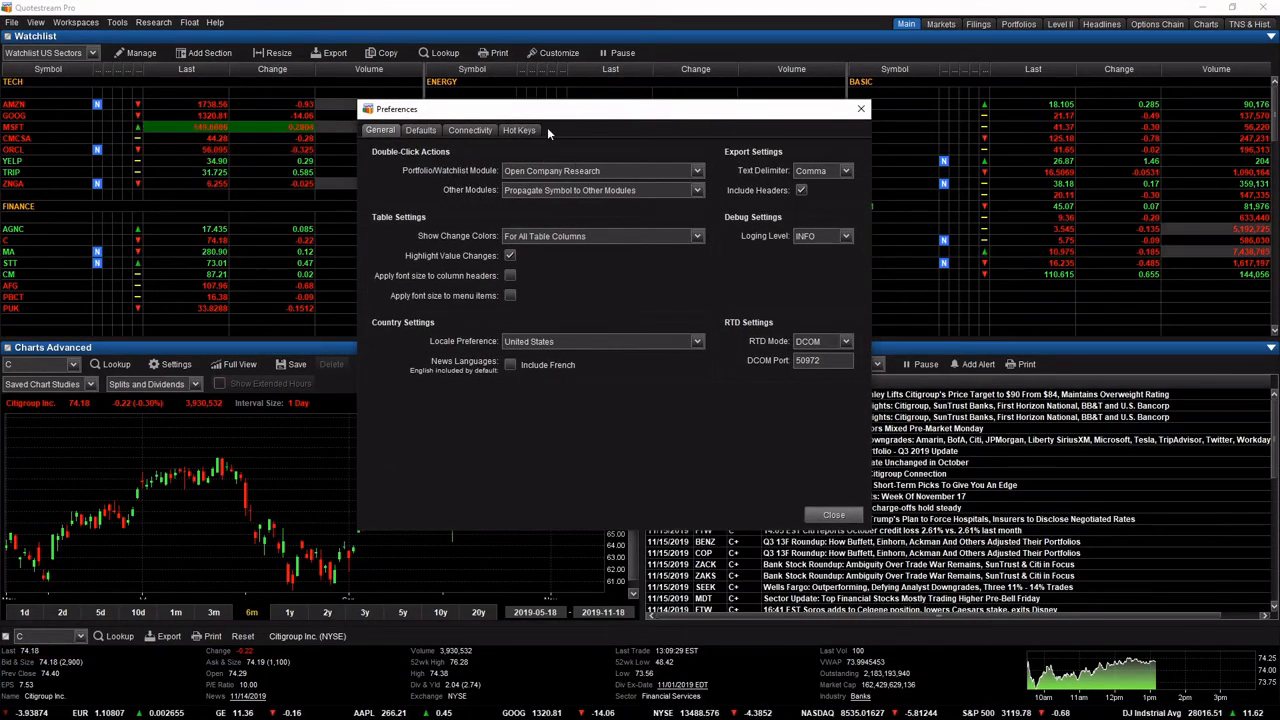
left_click_drag(544, 121, 631, 165)
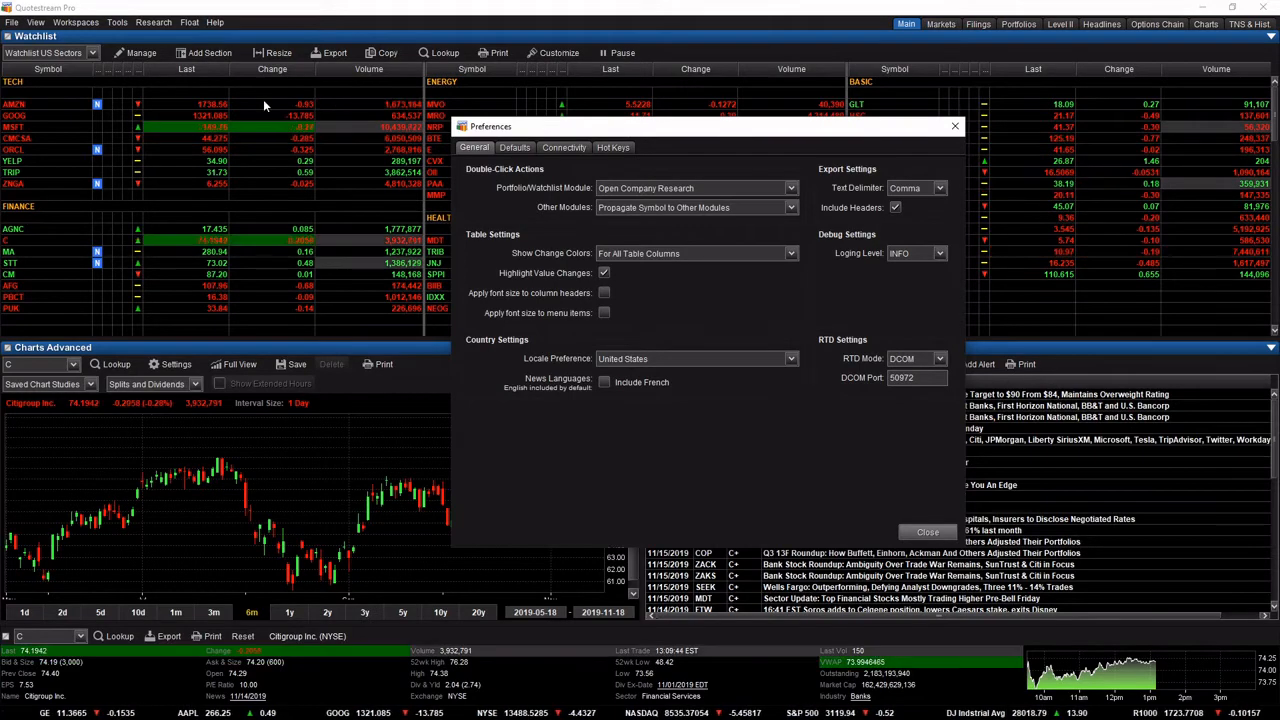
left_click(686, 255)
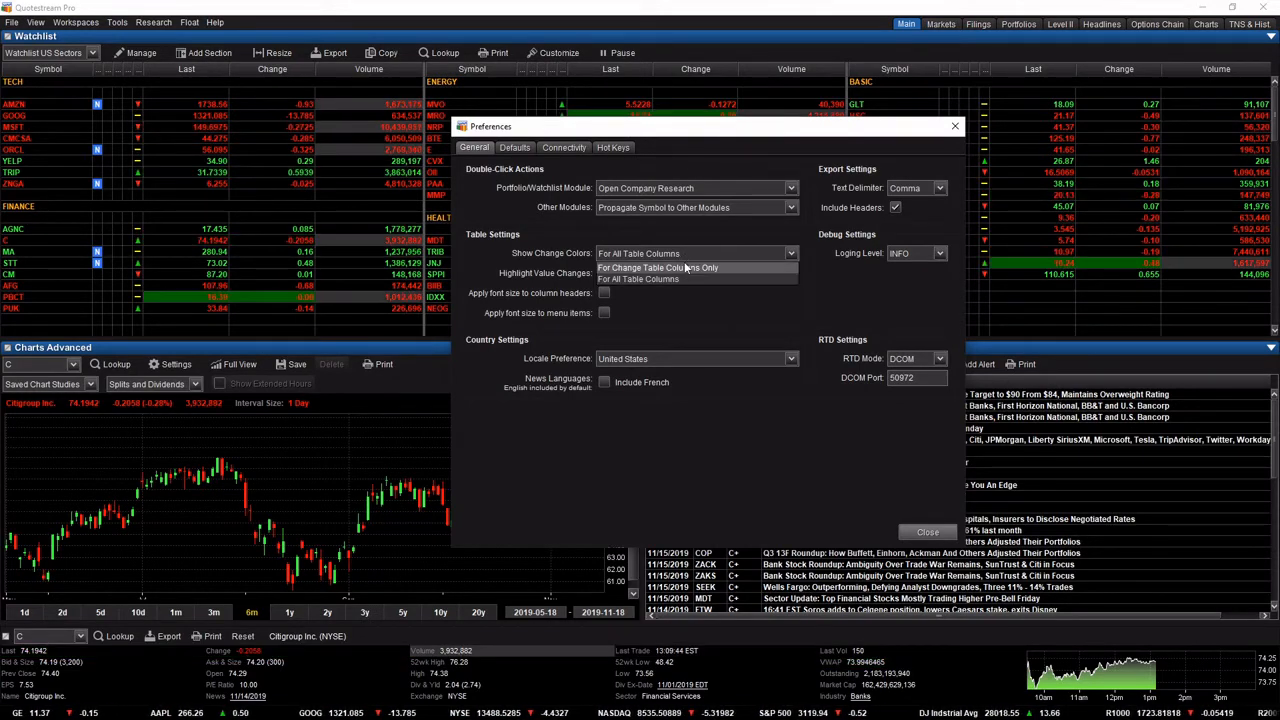
left_click(685, 268)
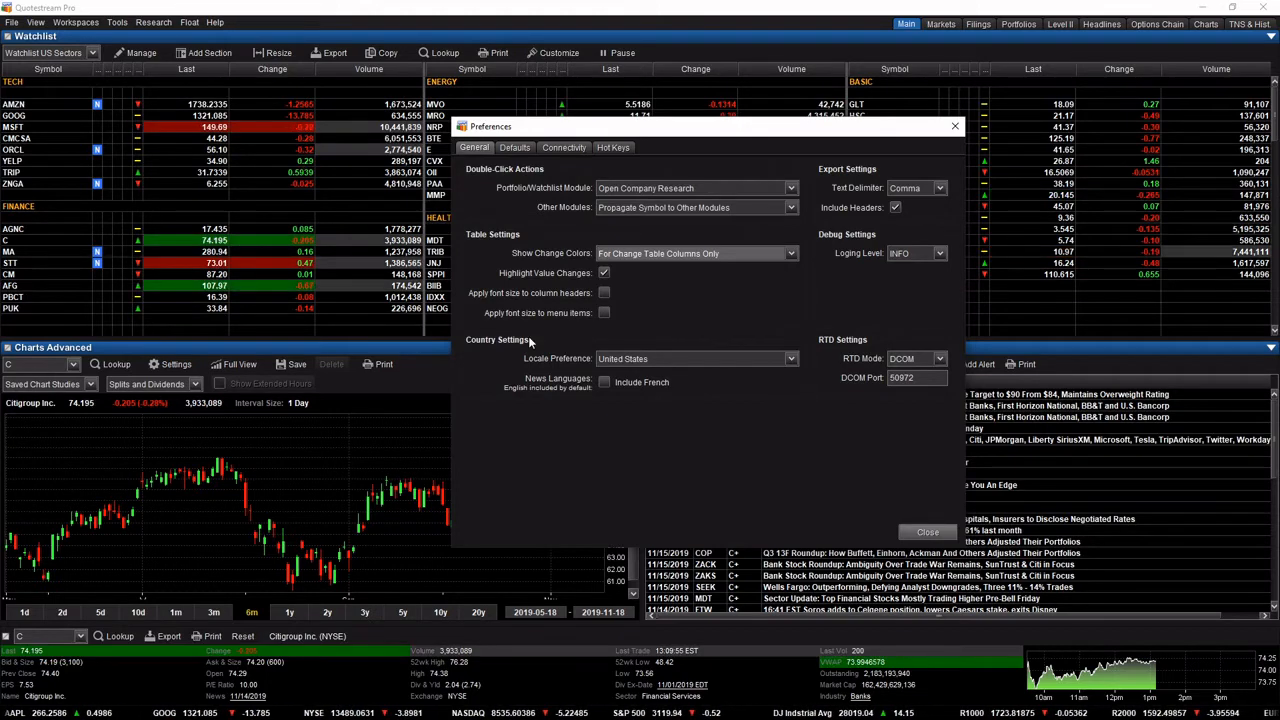
Set Show Change Colors back to For All Table Columns and turn off Highlight Value Changes.
left_click(754, 253)
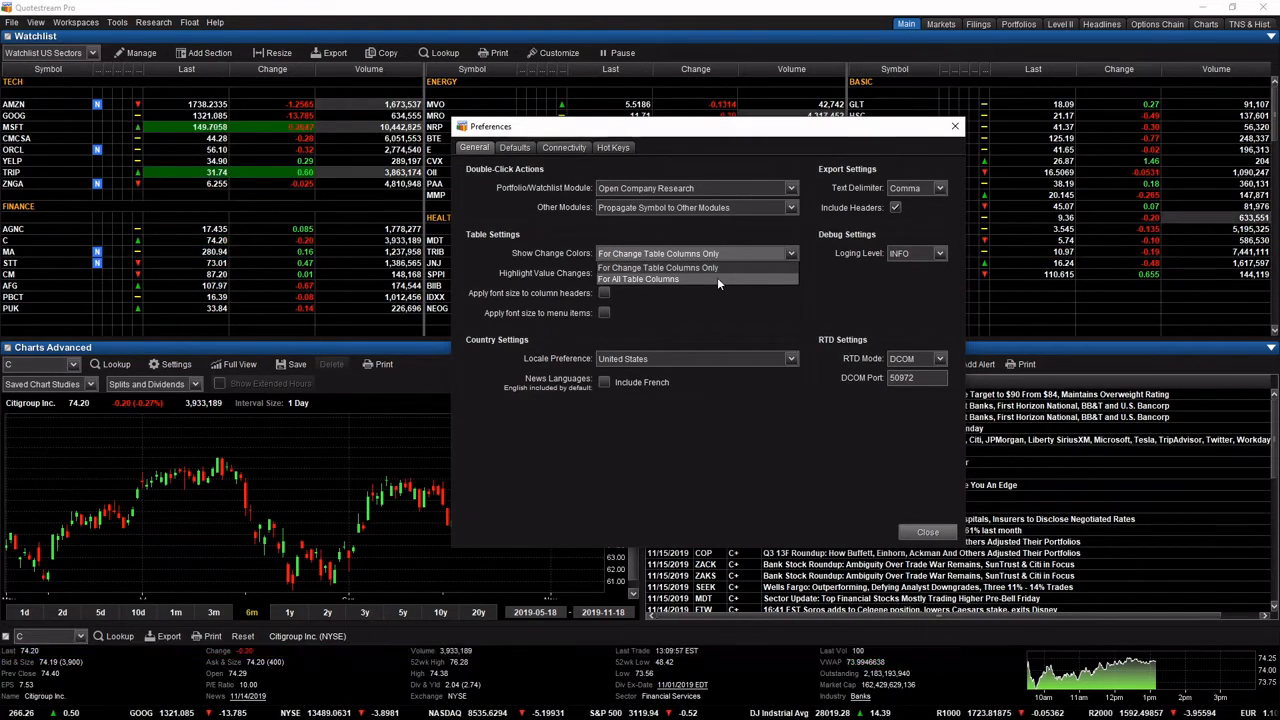
left_click(716, 277)
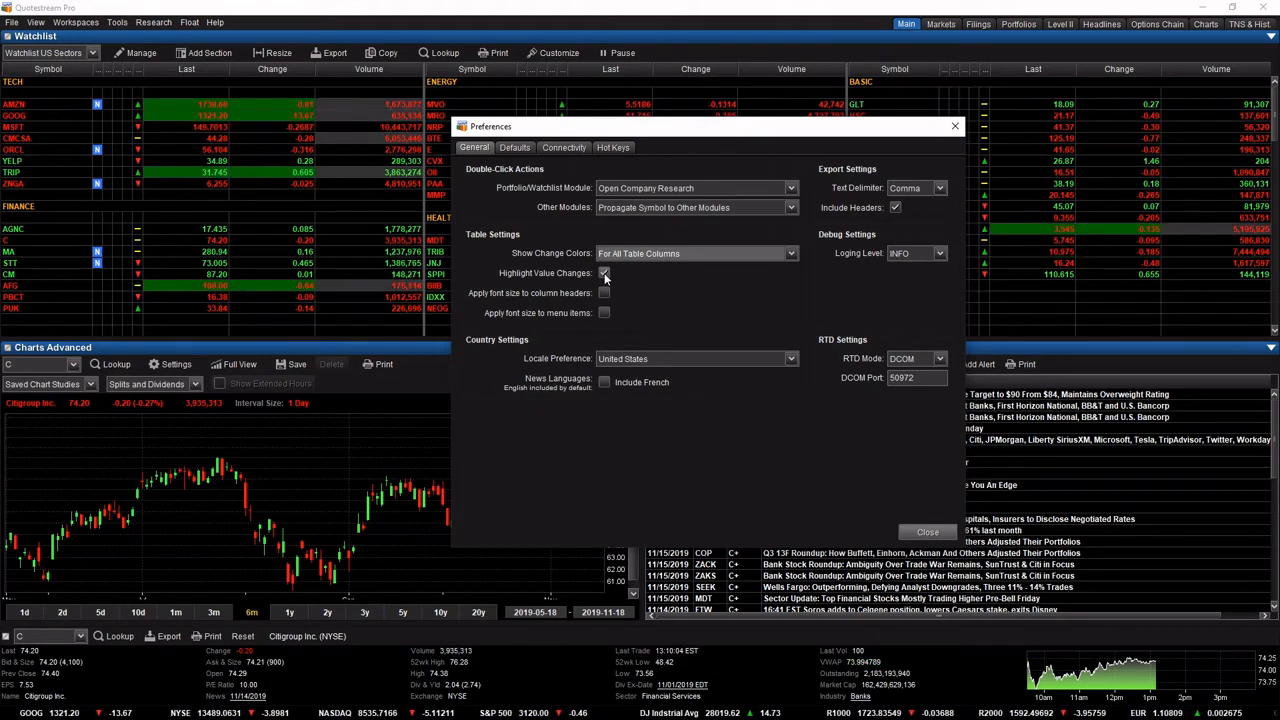
left_click(604, 273)
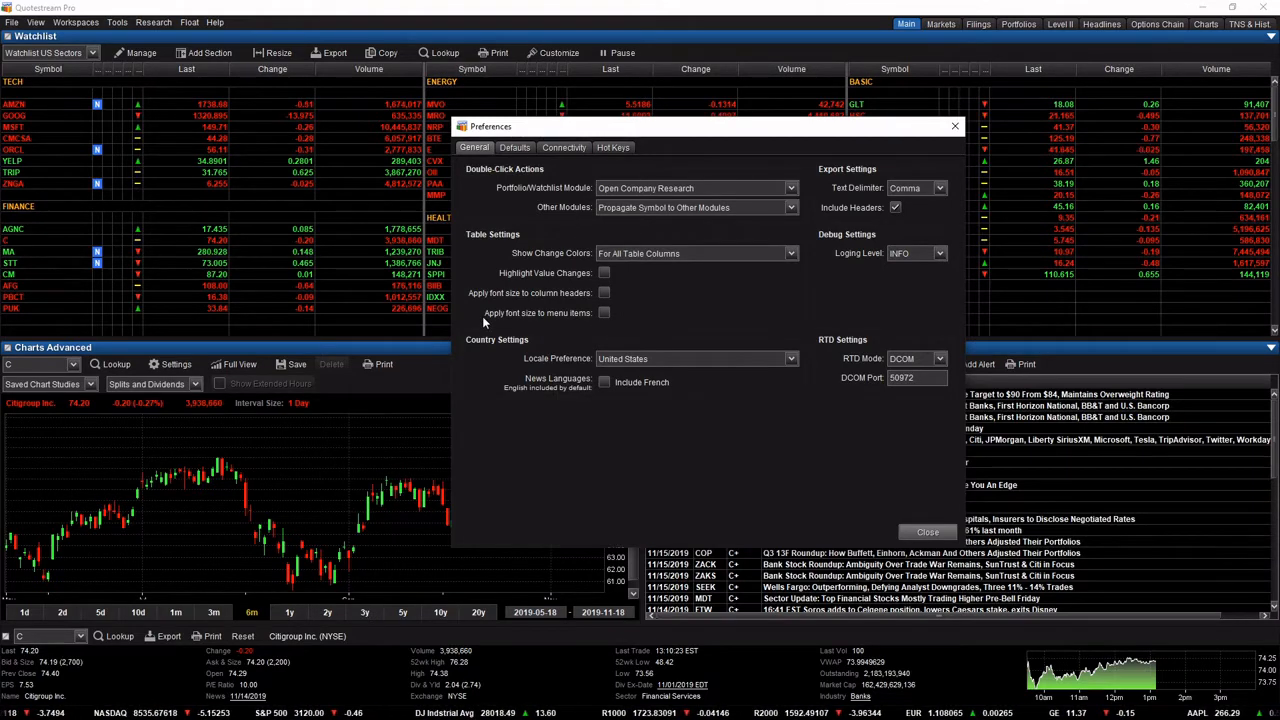
Try applying the font size to menu items and to column headers, and turn both options off again.
left_click(603, 313)
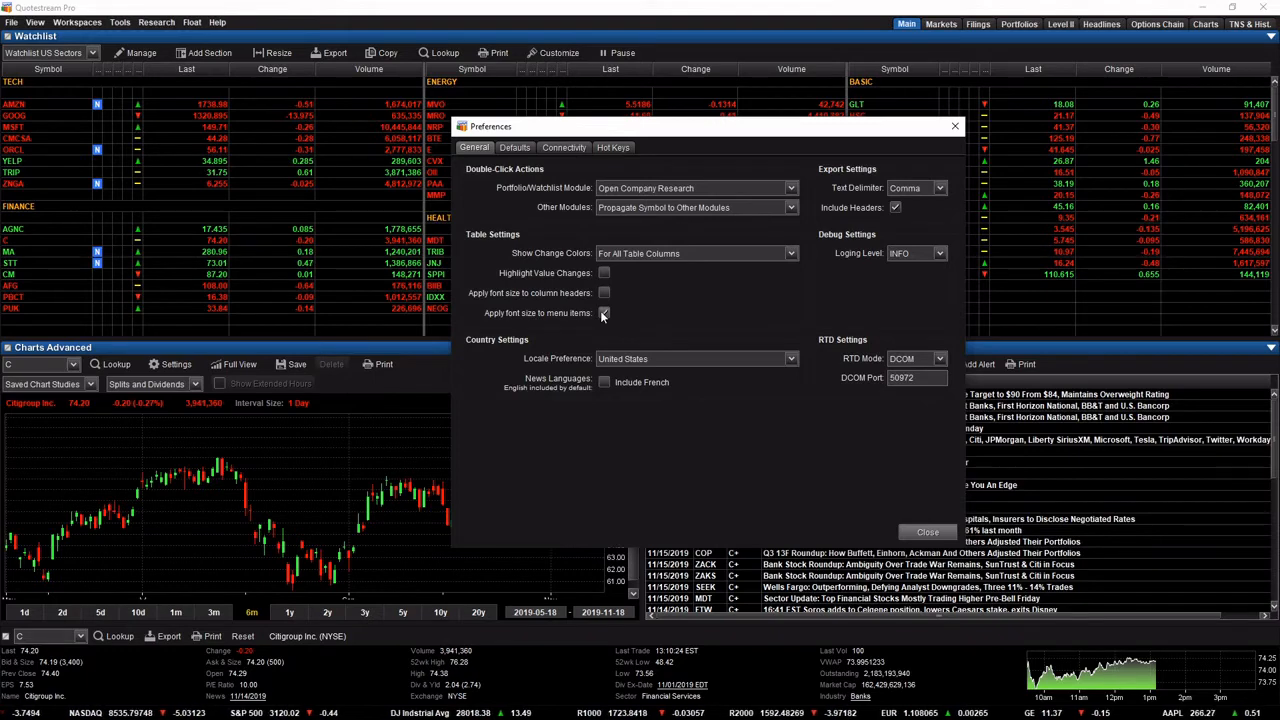
left_click(603, 313)
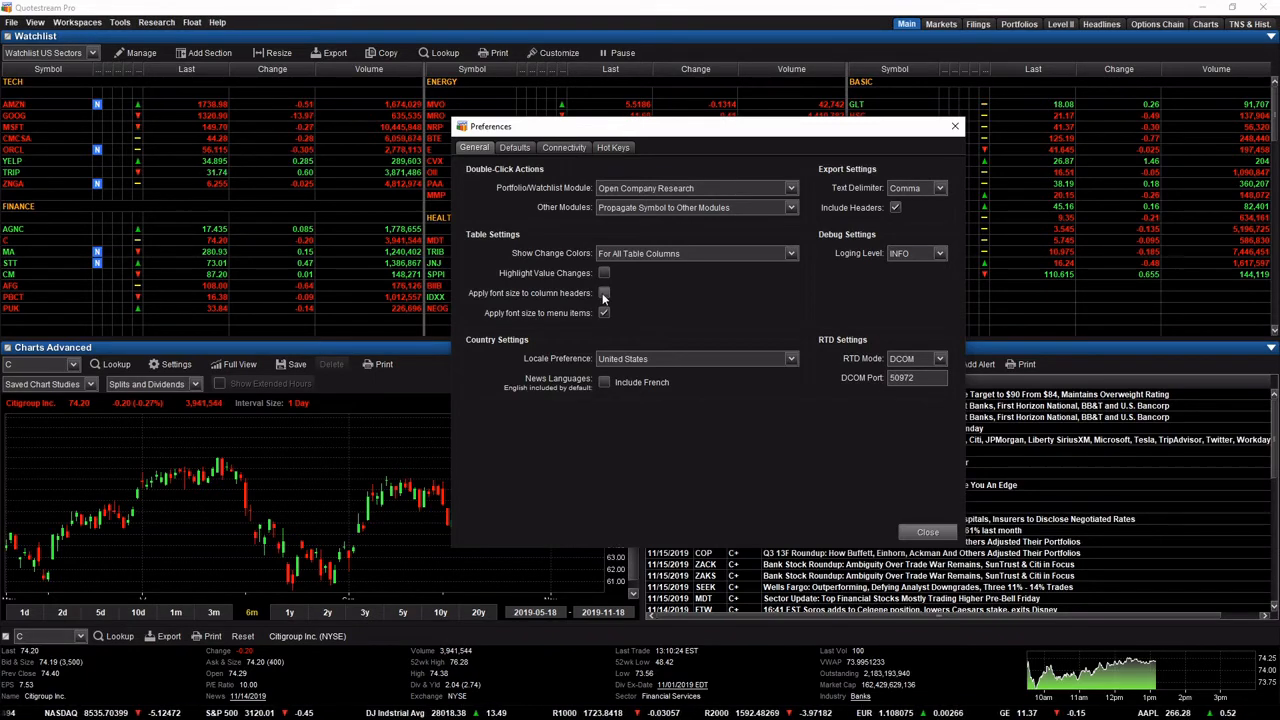
left_click(603, 313)
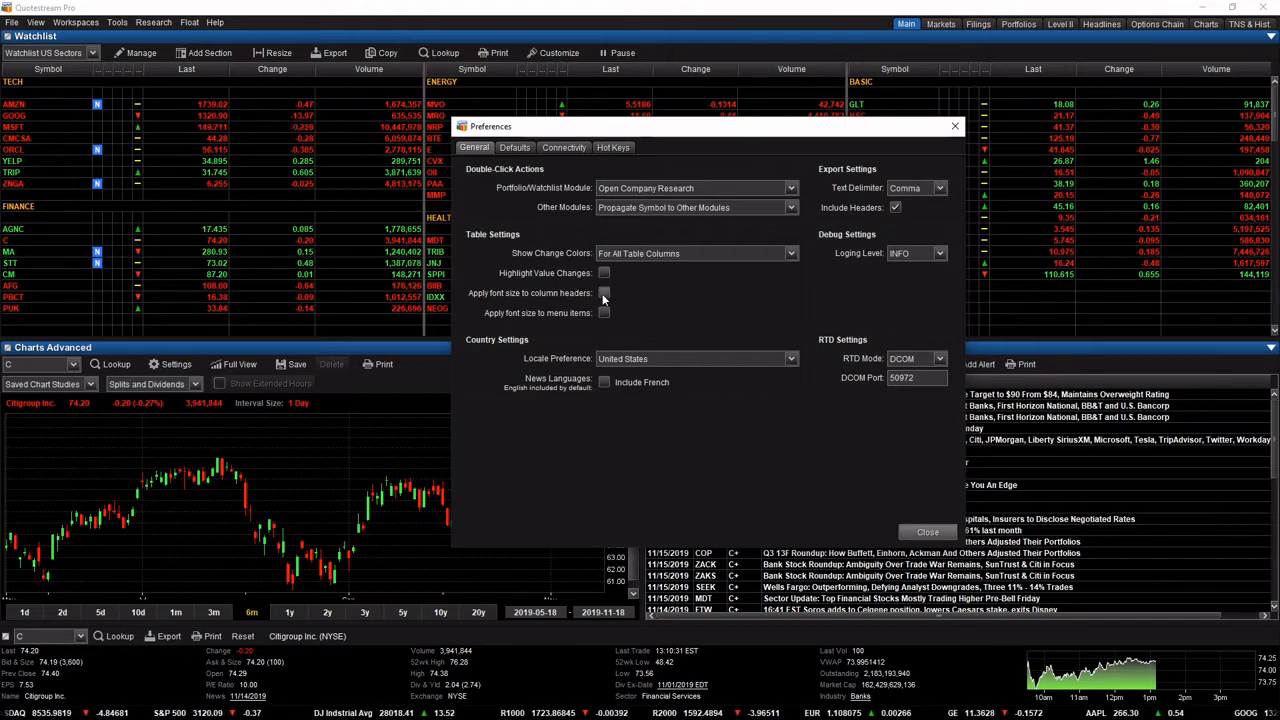
left_click(603, 292)
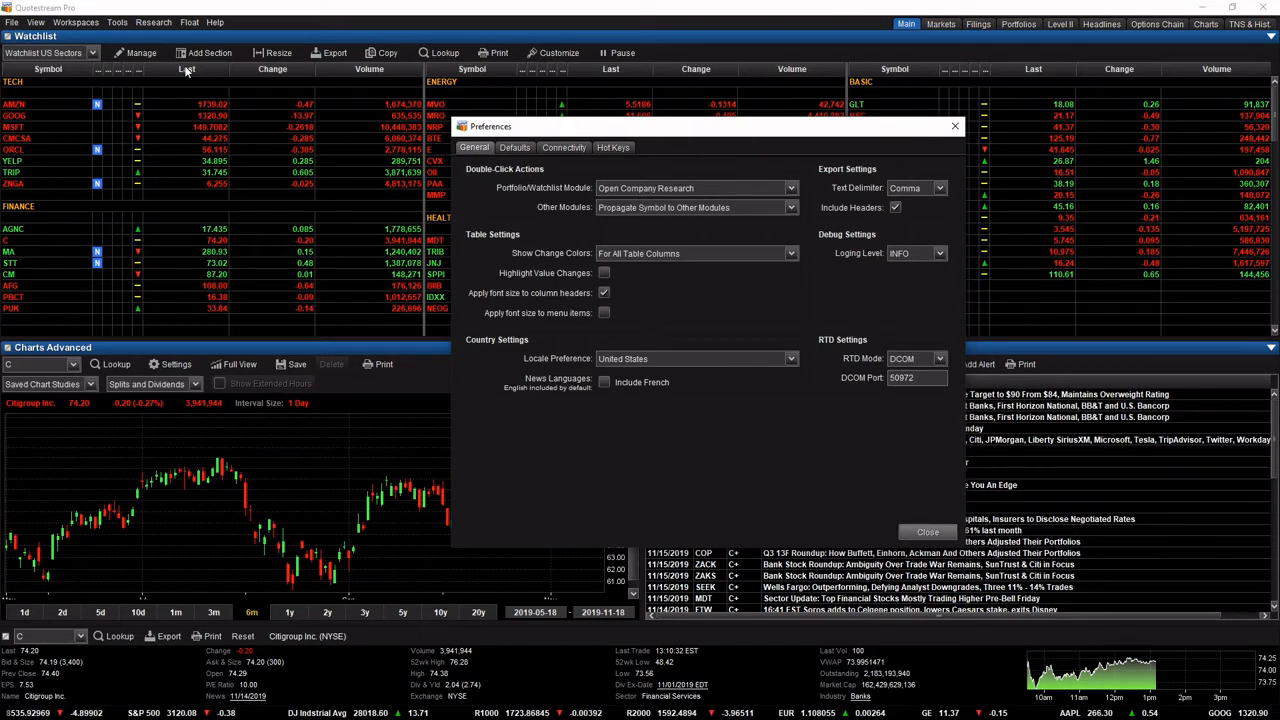
left_click(603, 313)
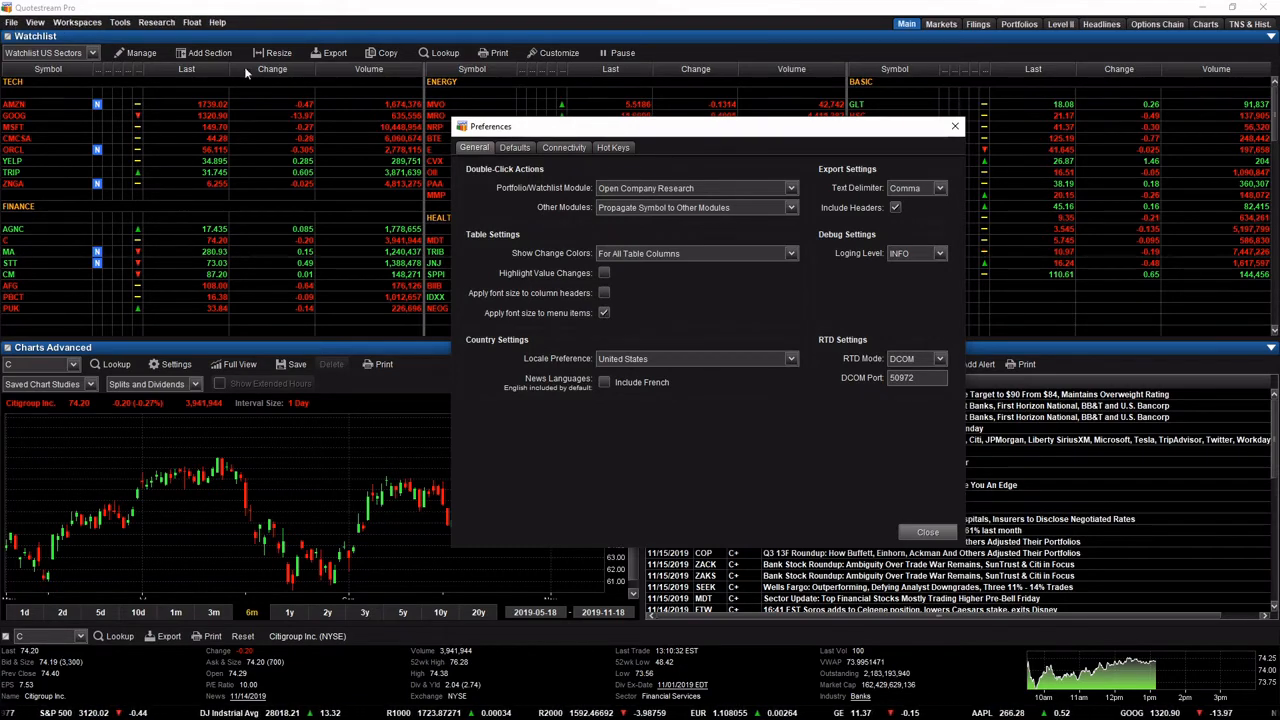
left_click(604, 313)
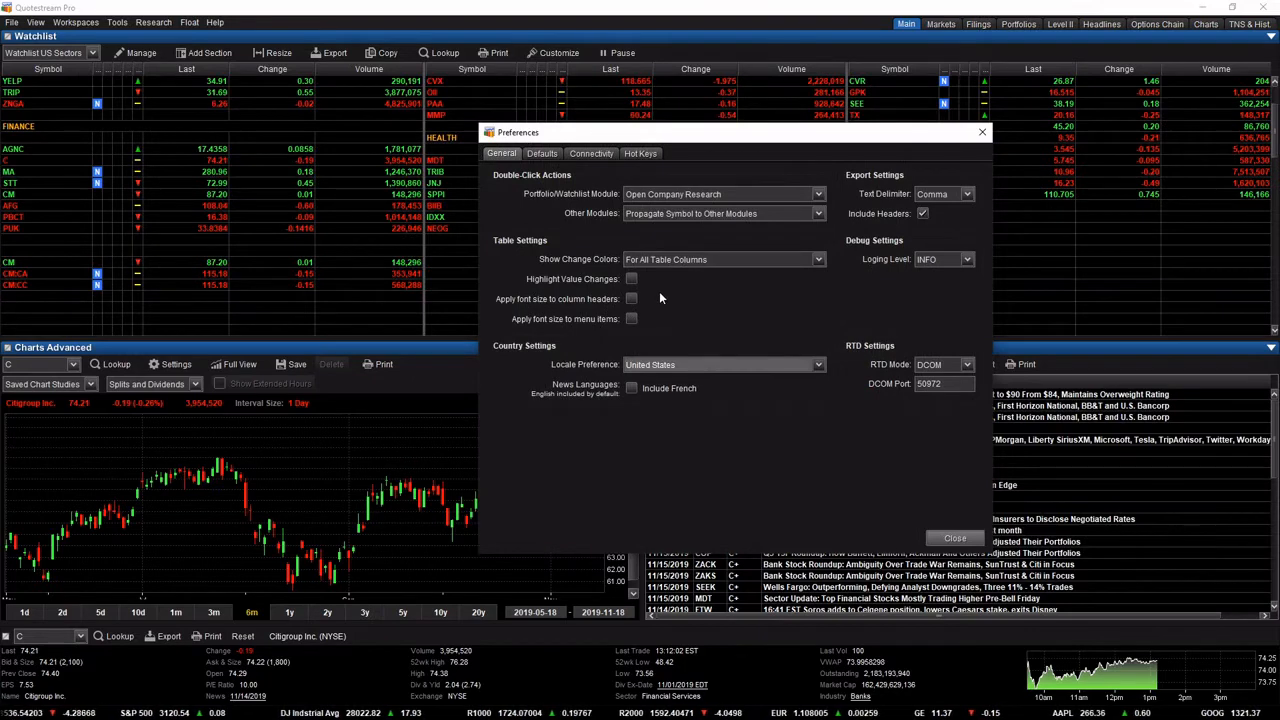
Review the available logging levels and the export settings for the text delimiter and included headers.
left_click(962, 260)
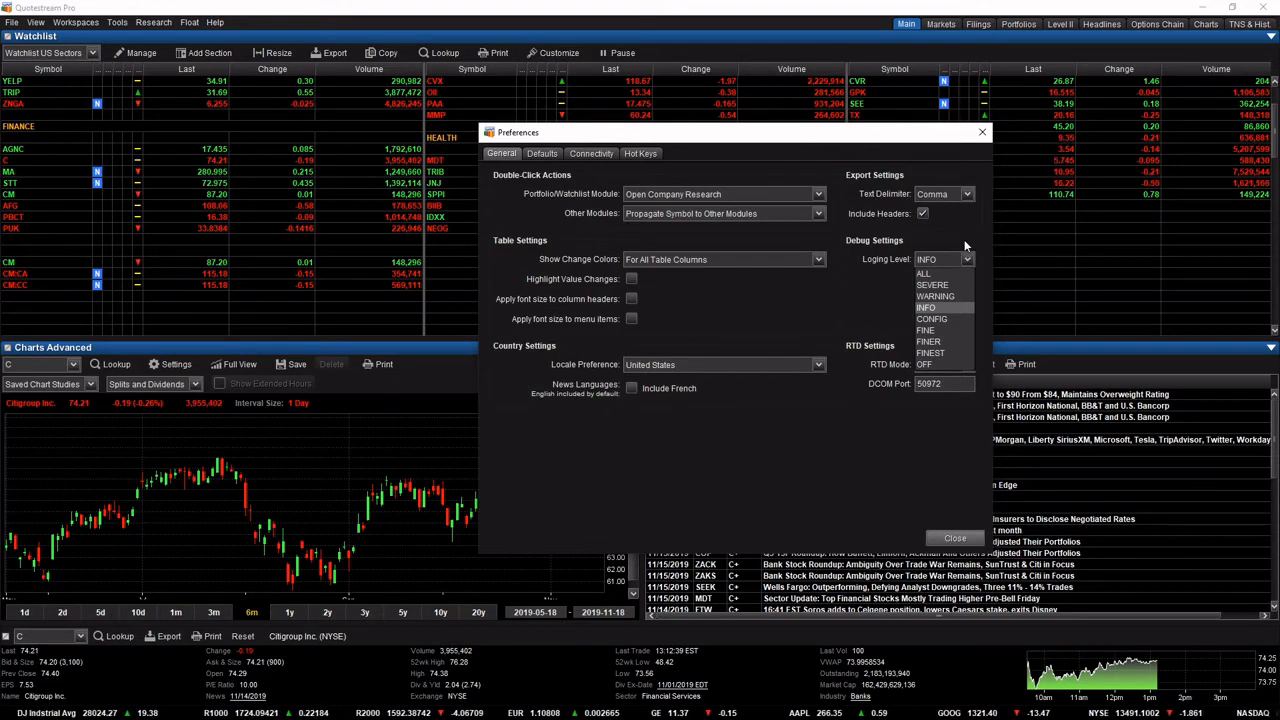
left_click(964, 242)
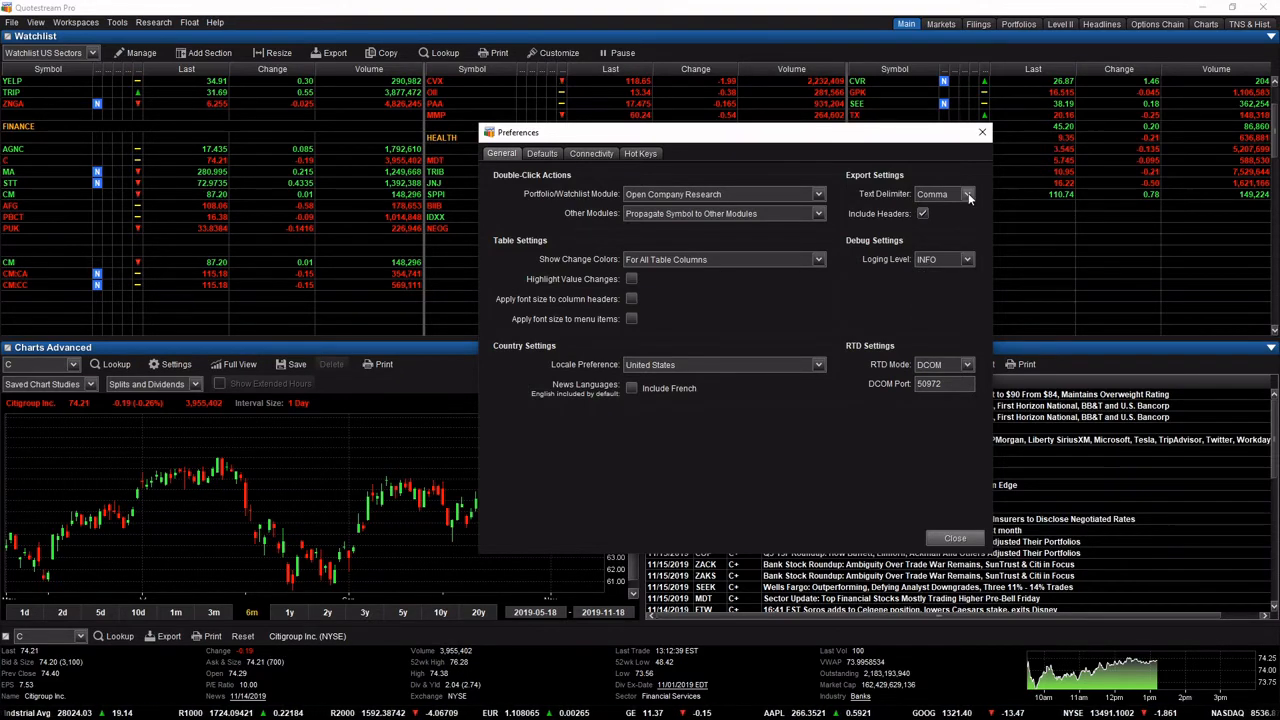
left_click(968, 197)
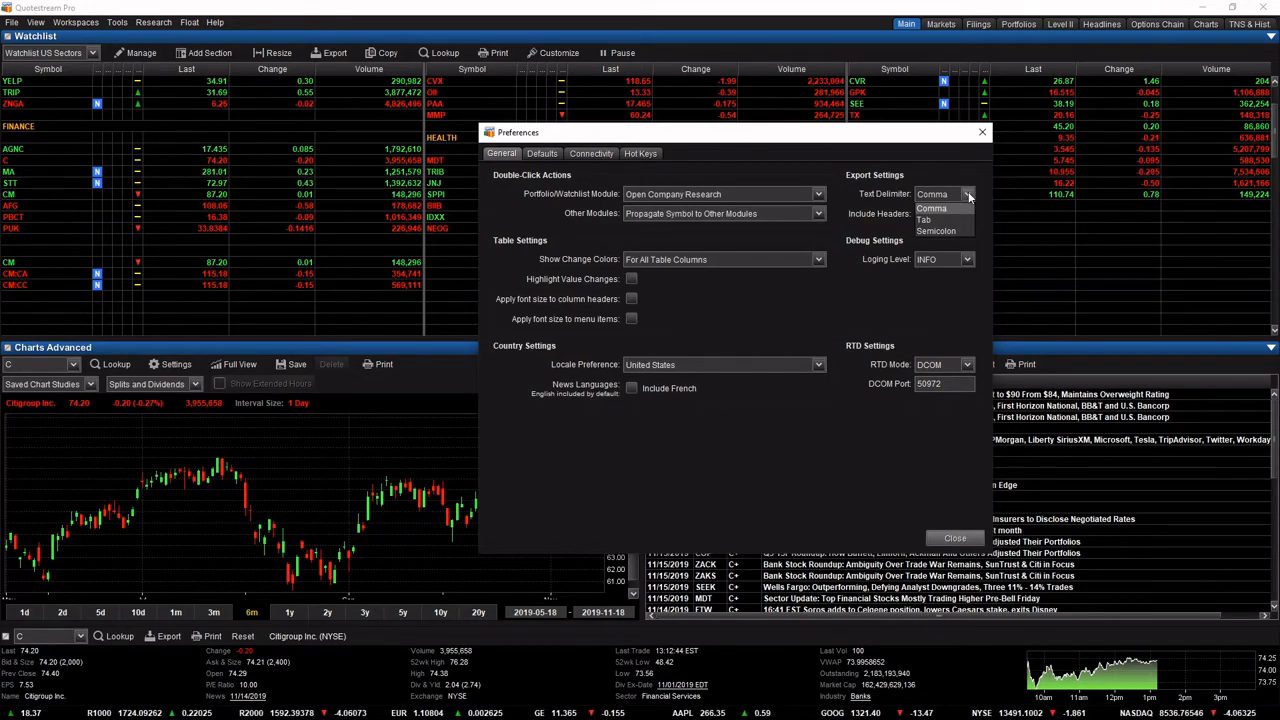
left_click(931, 208)
left_click(922, 214)
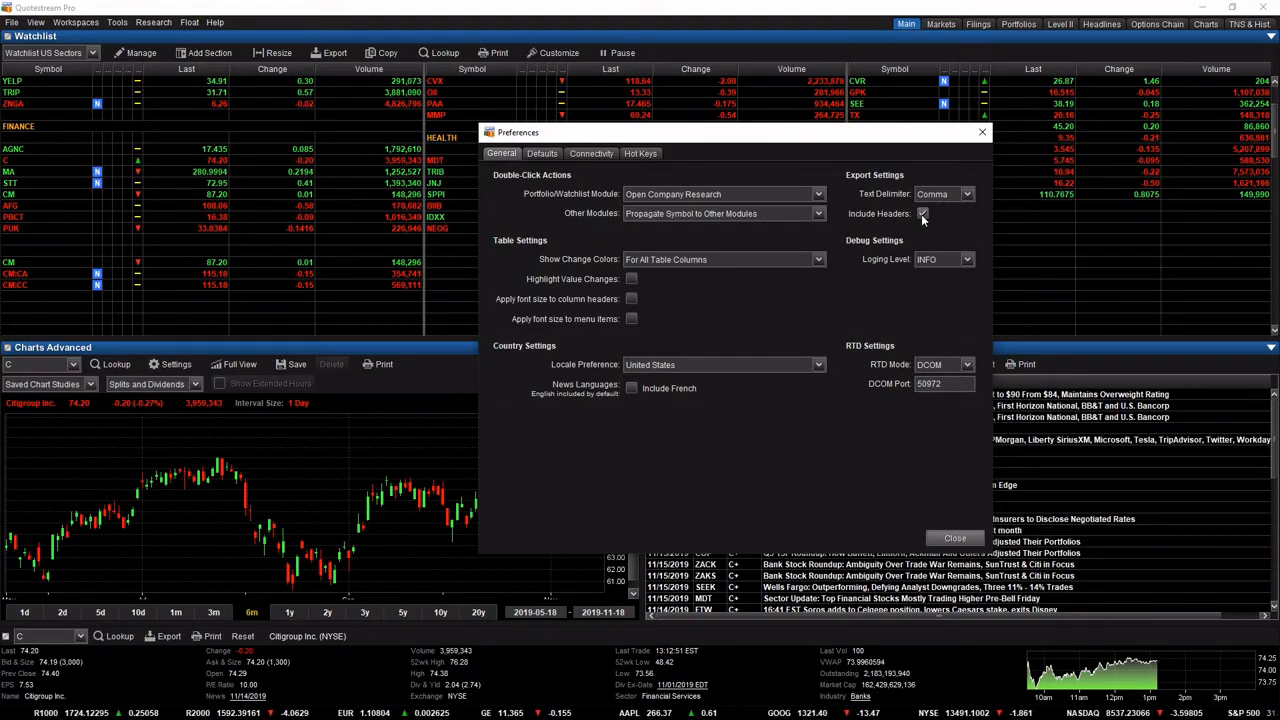
Review the default settings and the available Order Book View choices for market depth.
left_click(541, 153)
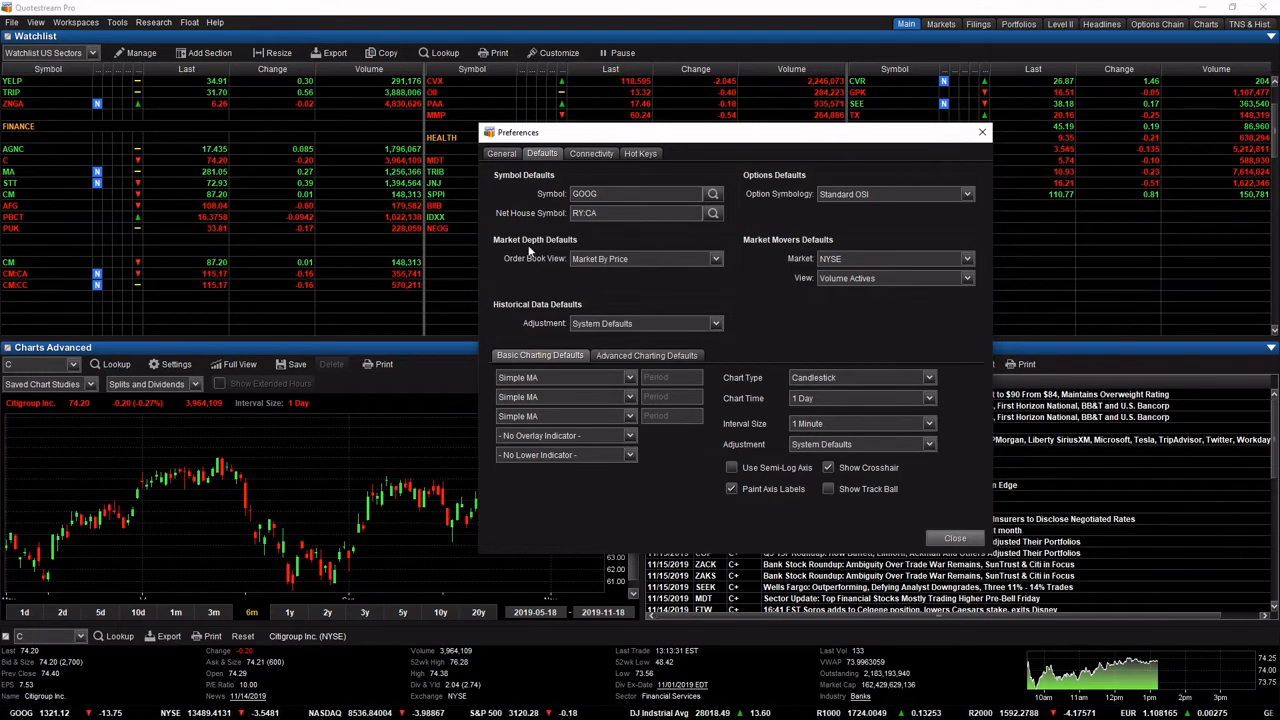
left_click(622, 259)
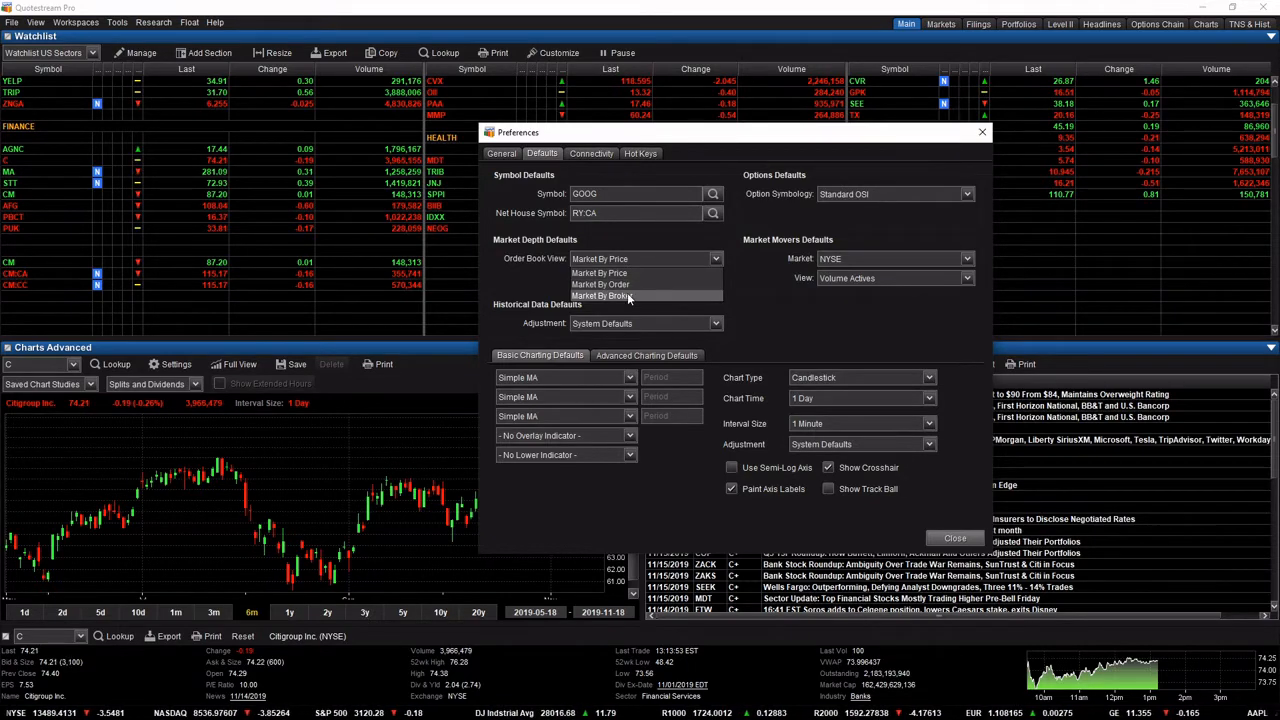
left_click(531, 288)
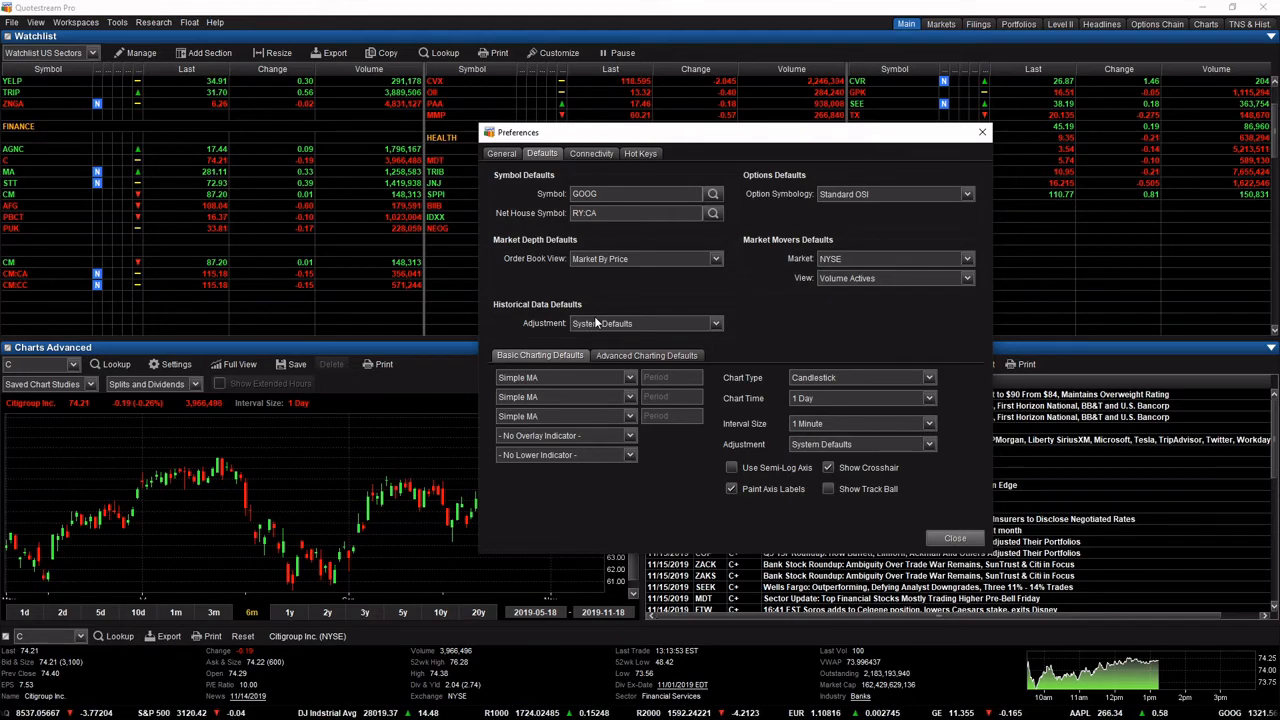
Add a Simple MA moving average with a period of 50 to the advanced charting defaults.
left_click(654, 360)
left_click(632, 392)
left_click(545, 412)
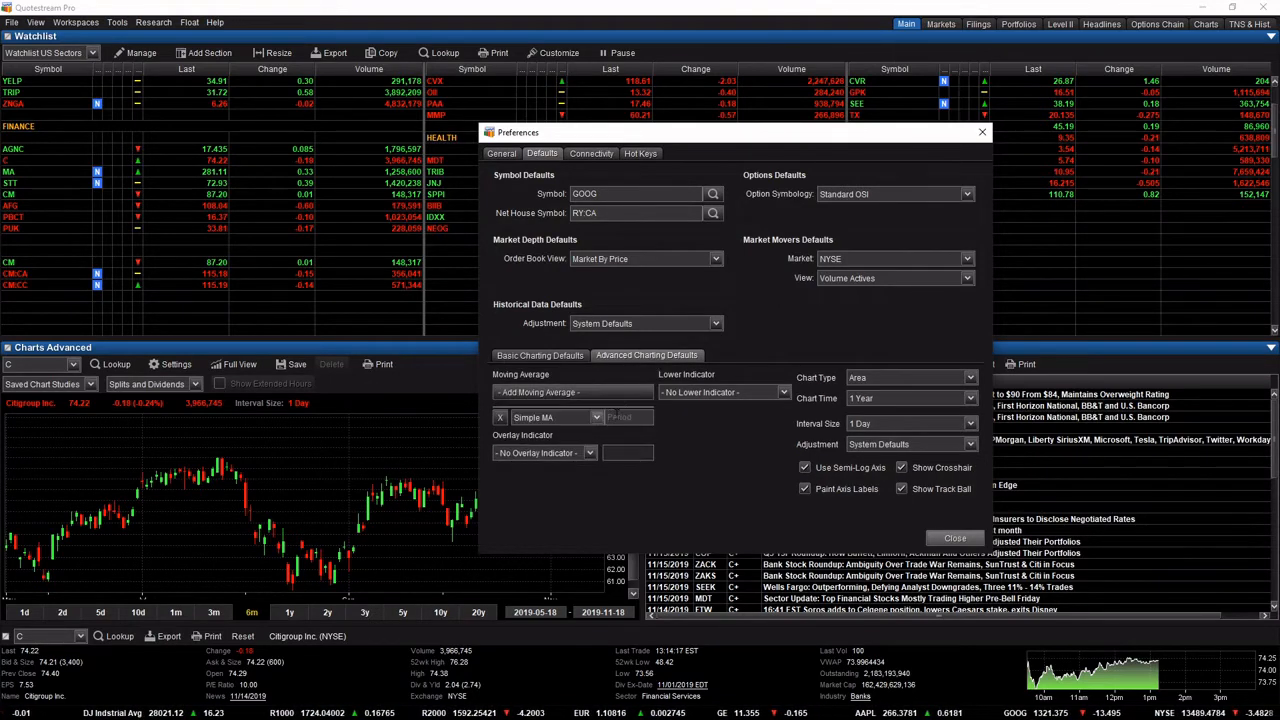
left_click(617, 414)
type("50")
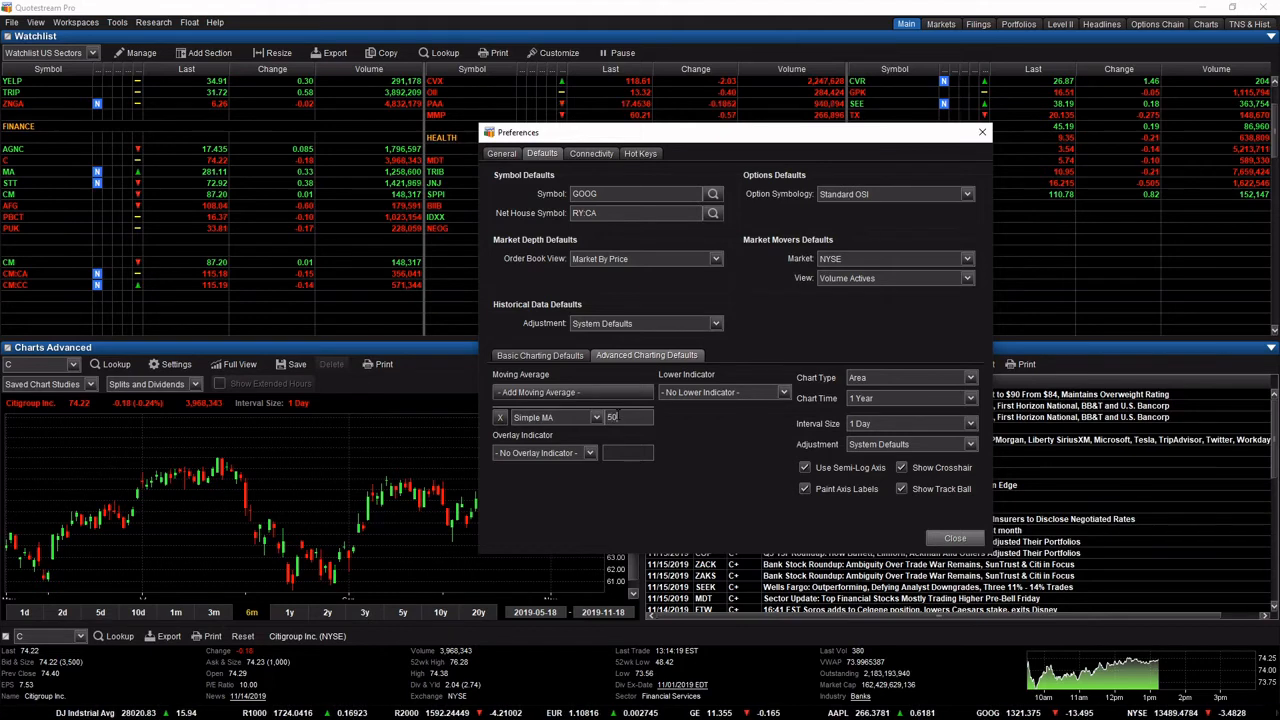
Add Volume+ as the lower indicator, set the advanced default chart type to Candlestick, and close the preferences.
left_click(785, 390)
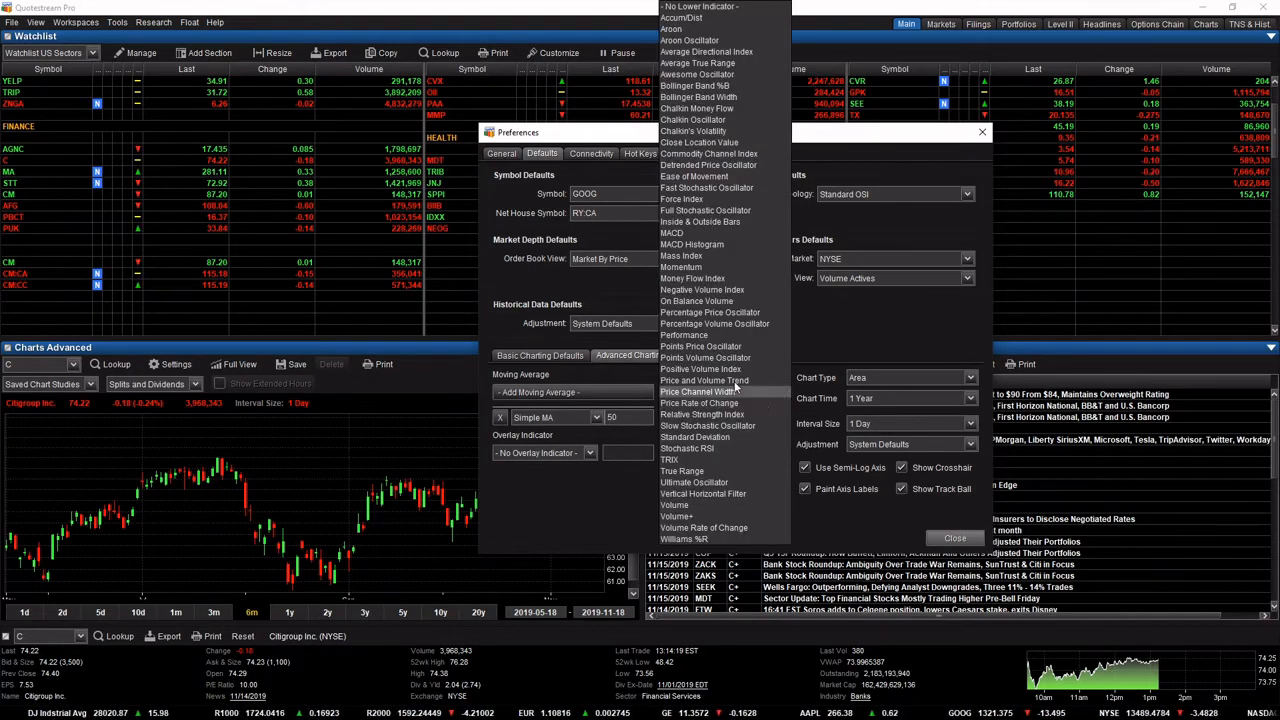
left_click(701, 513)
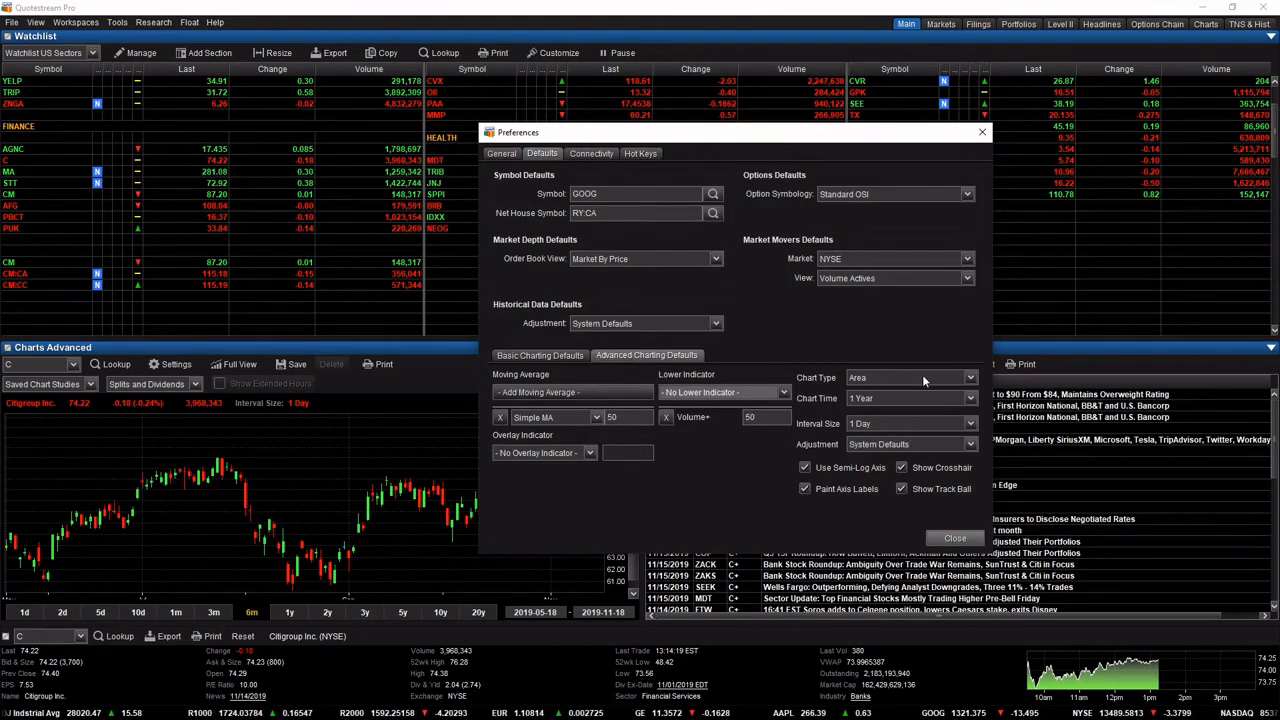
left_click(922, 377)
left_click(895, 426)
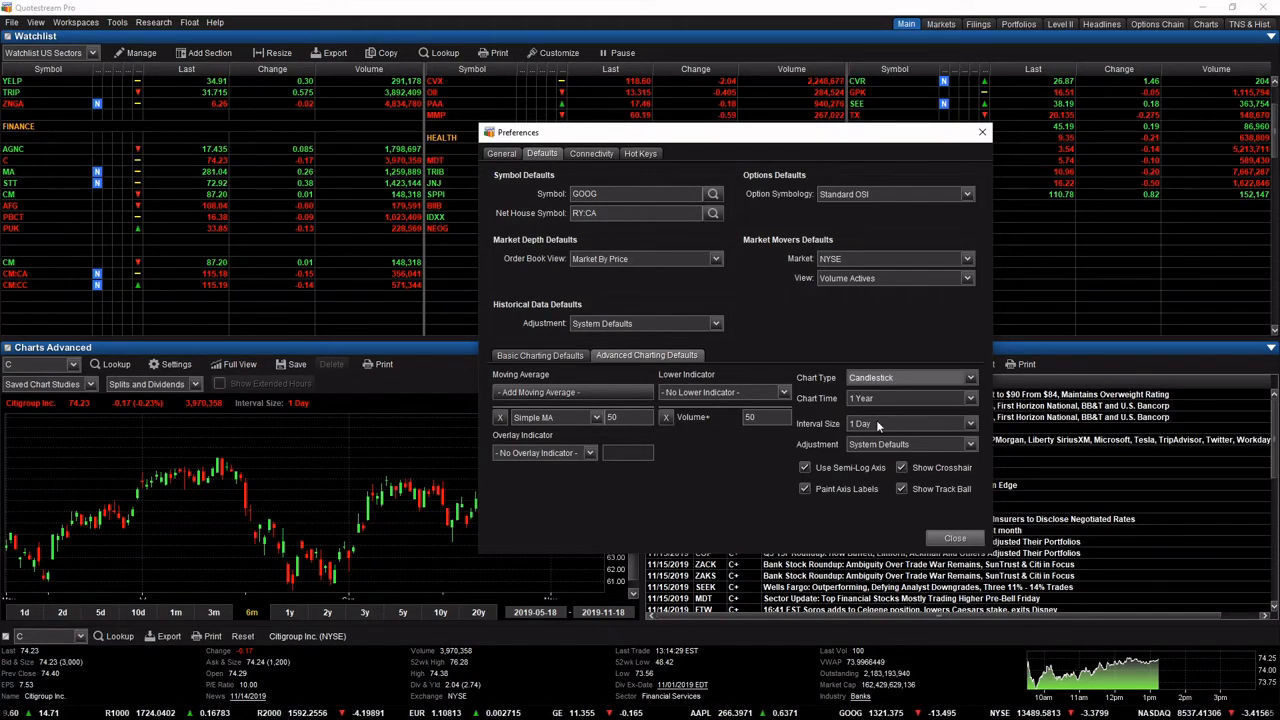
left_click(951, 539)
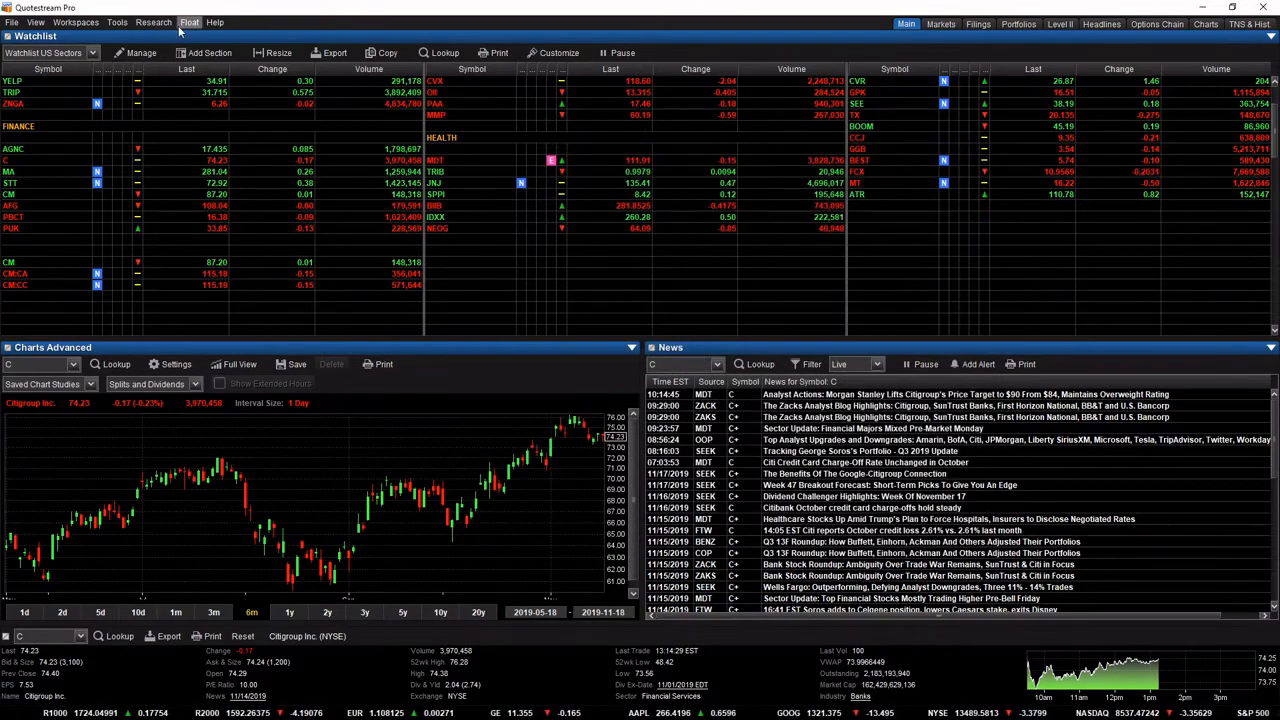
Open a floating Charts Advanced window, check that it uses the new charting defaults, and close it.
left_click(190, 23)
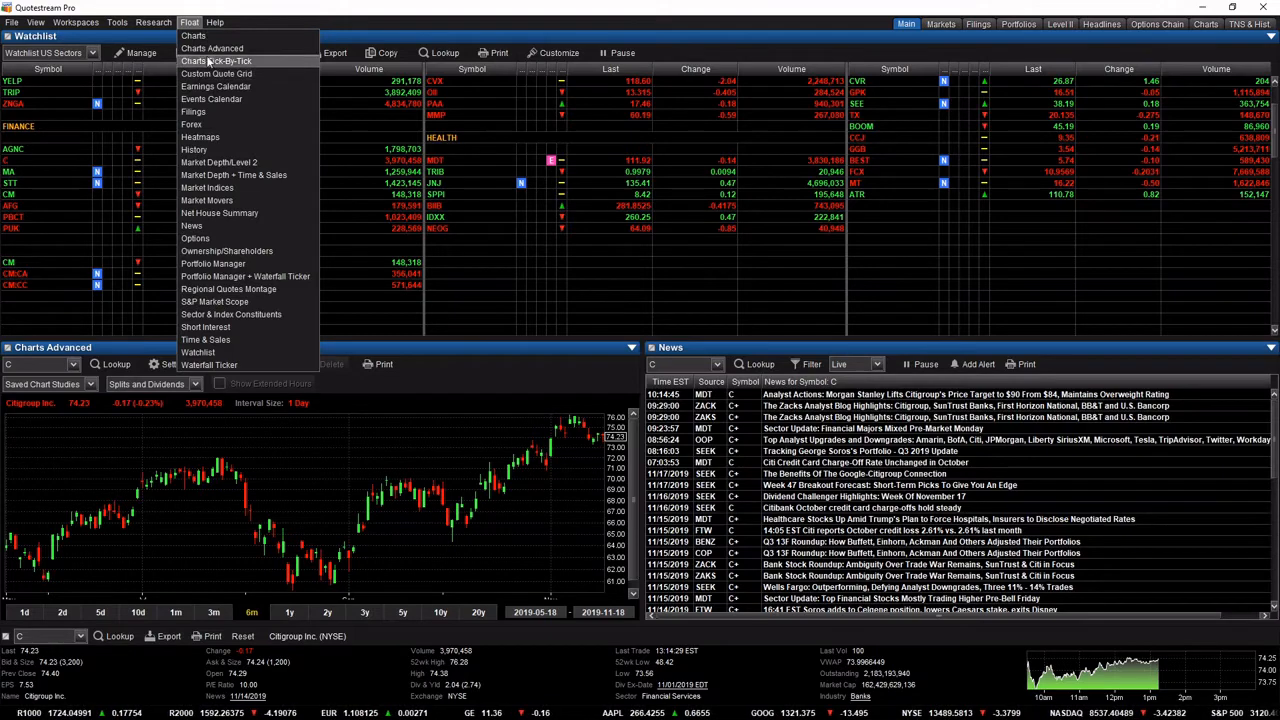
left_click(211, 50)
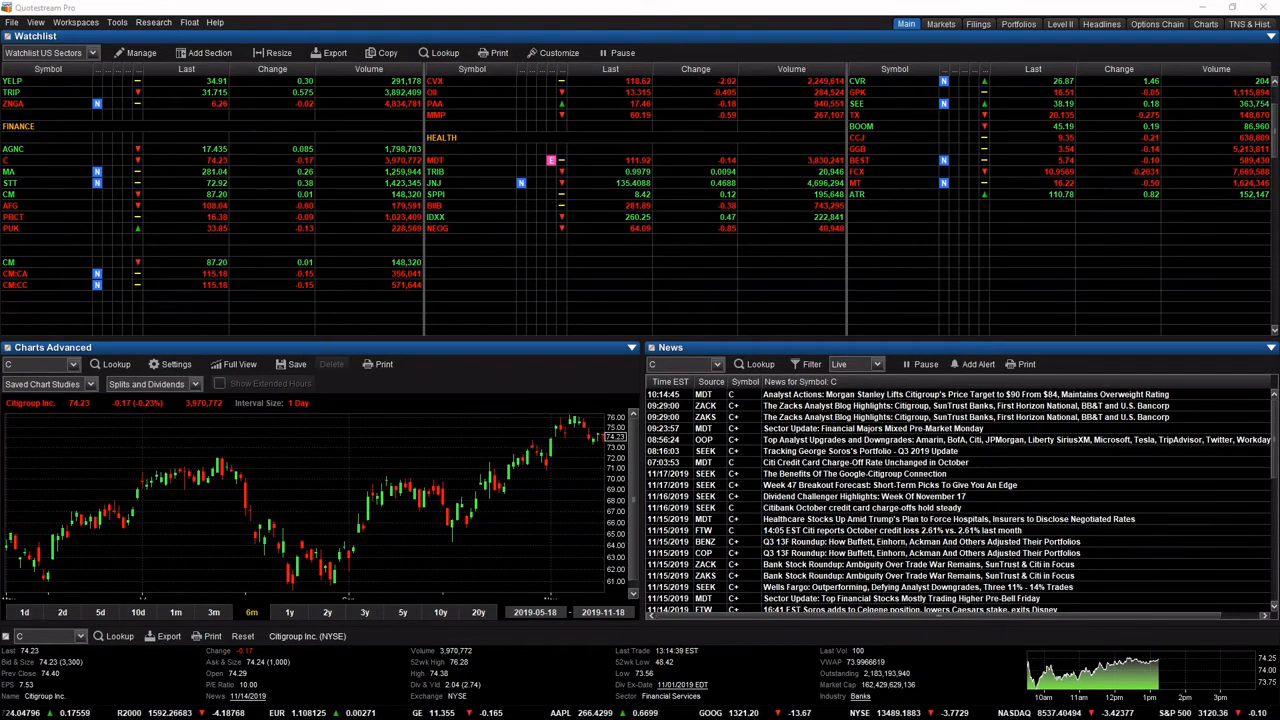
left_click_drag(780, 42, 798, 138)
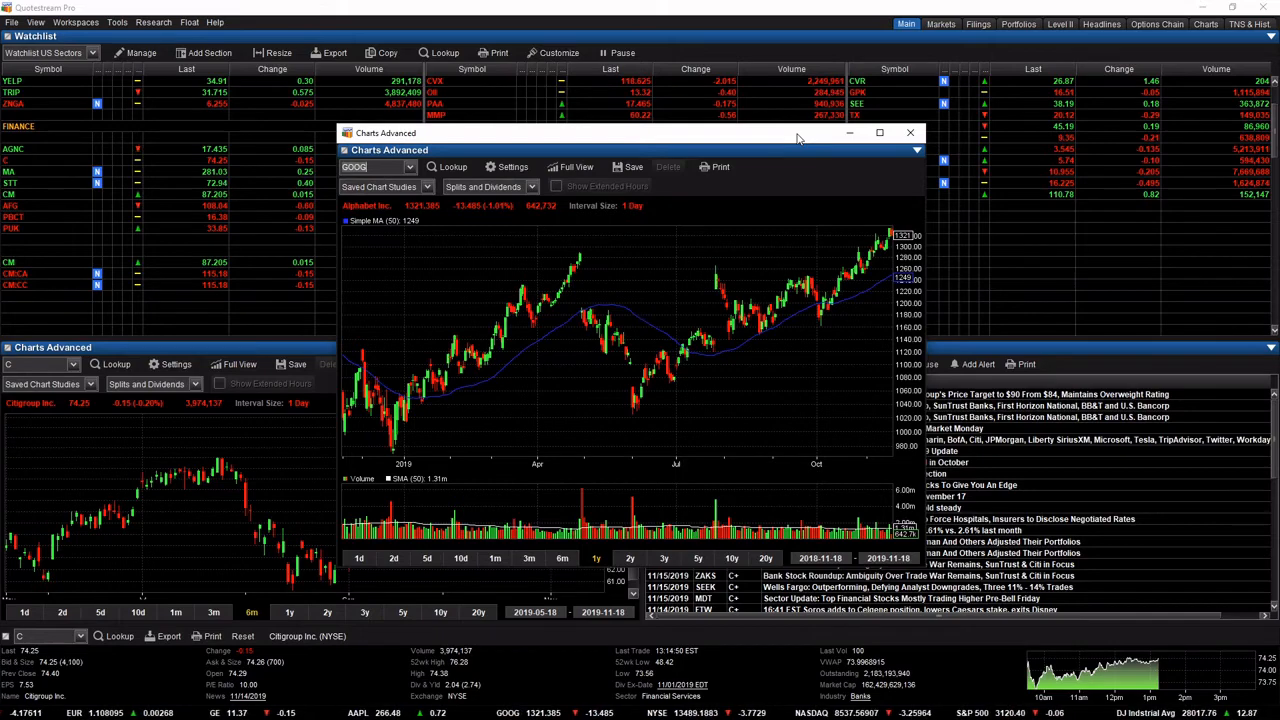
left_click(910, 132)
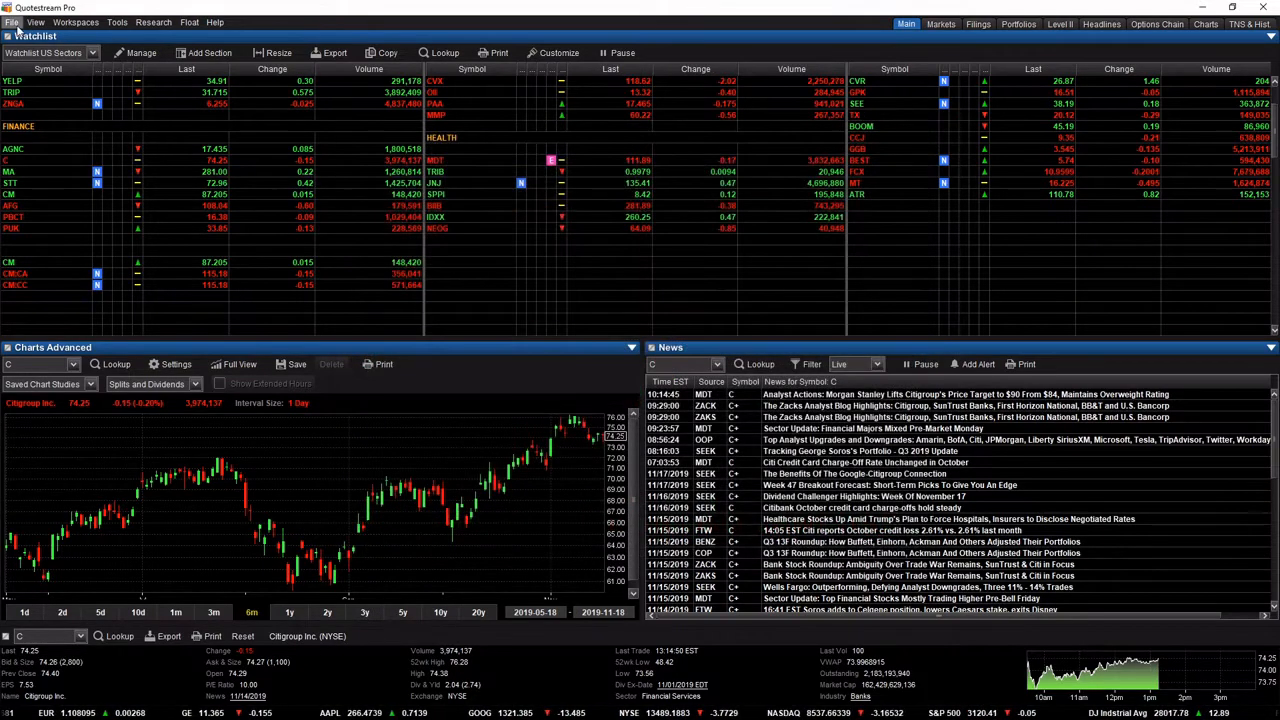
Reopen the default settings in the preferences and review the available option symbology formats.
left_click(13, 22)
left_click(45, 127)
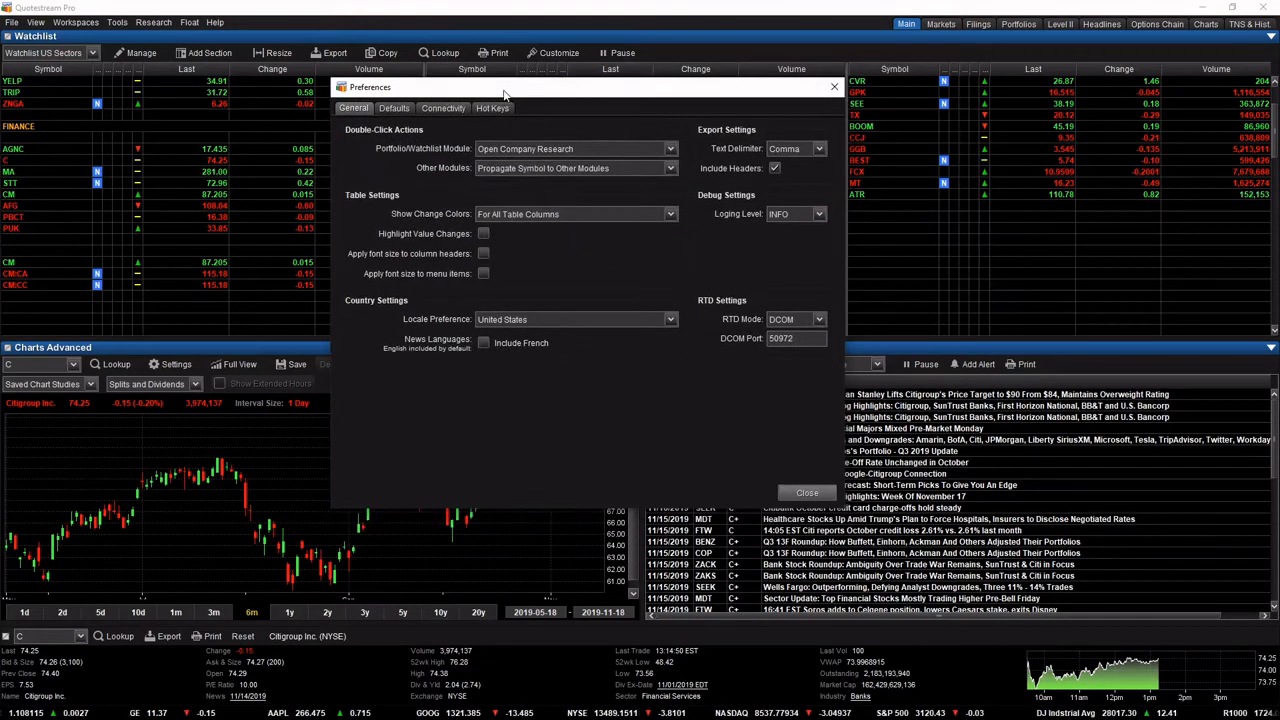
left_click(395, 108)
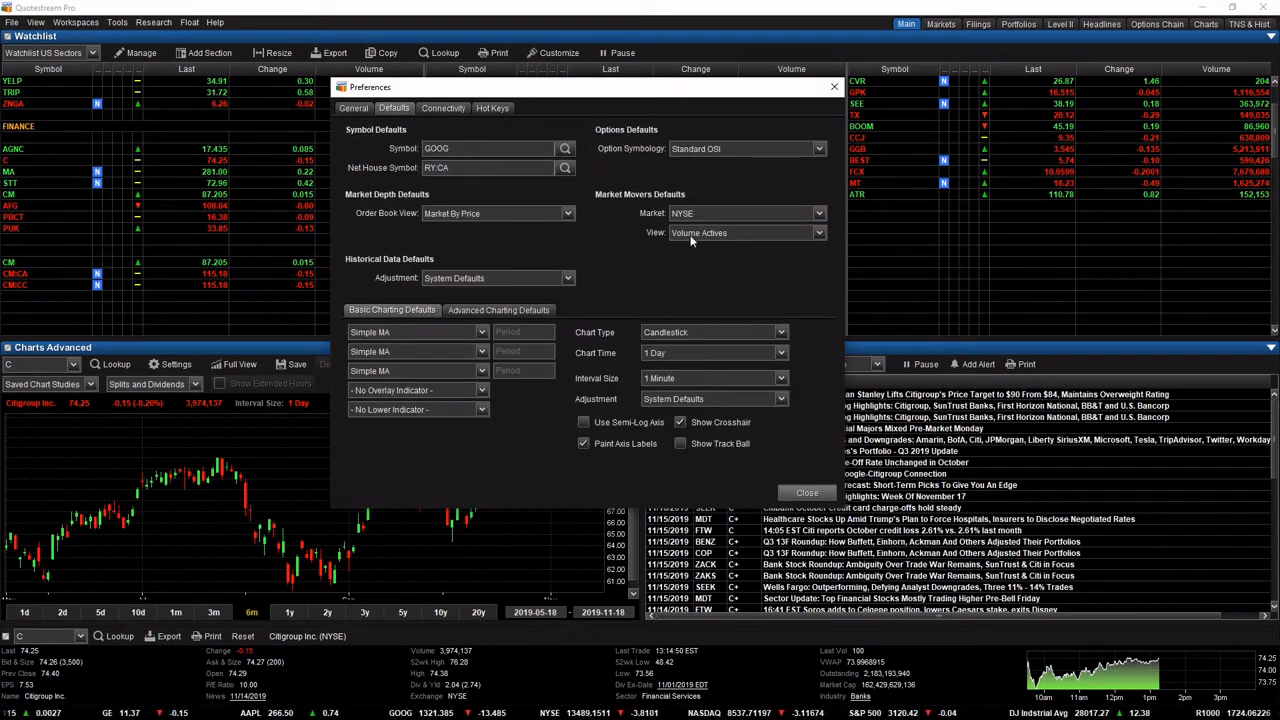
left_click(712, 150)
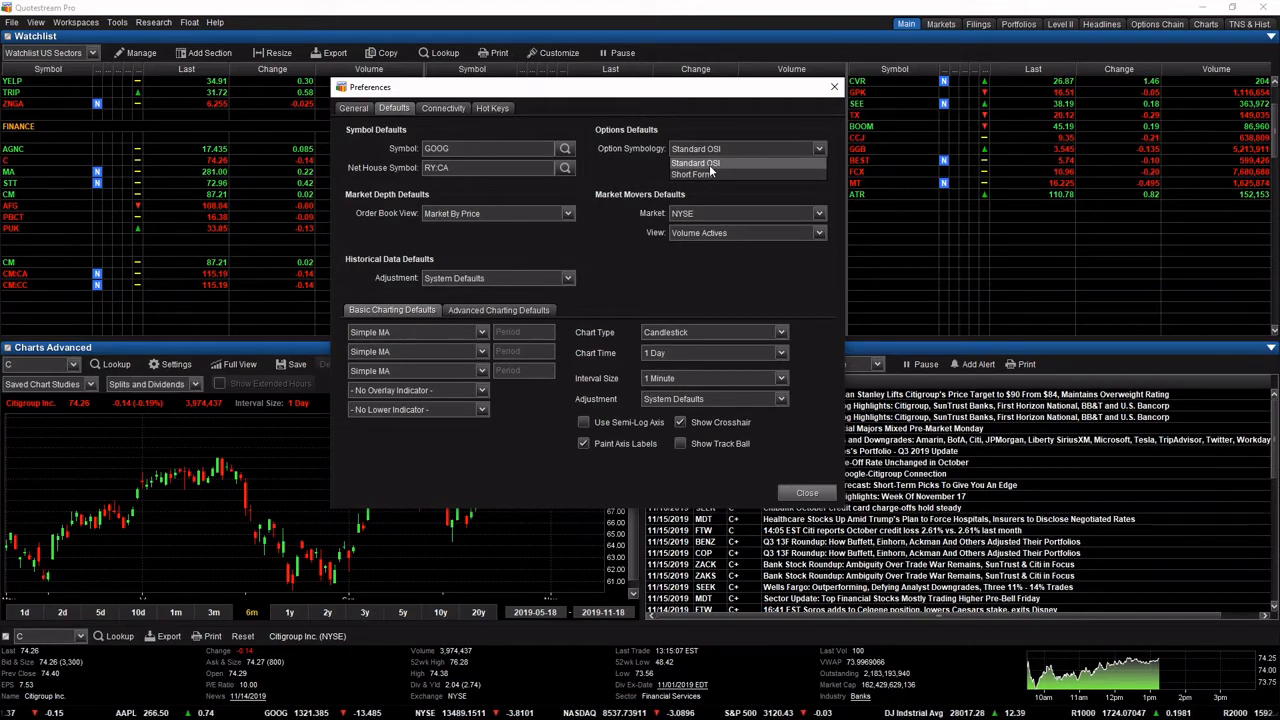
left_click(640, 168)
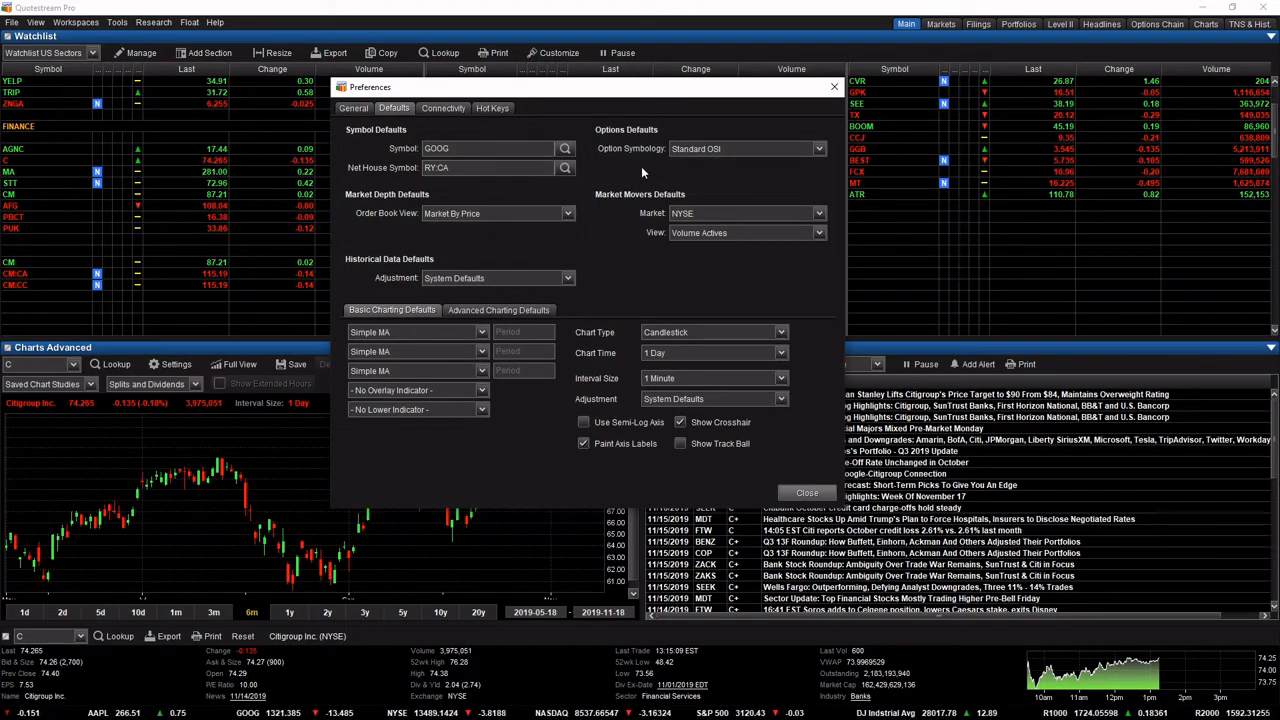
Set the market movers defaults to the Percent Decliners view and the NASDAQ market.
left_click(700, 213)
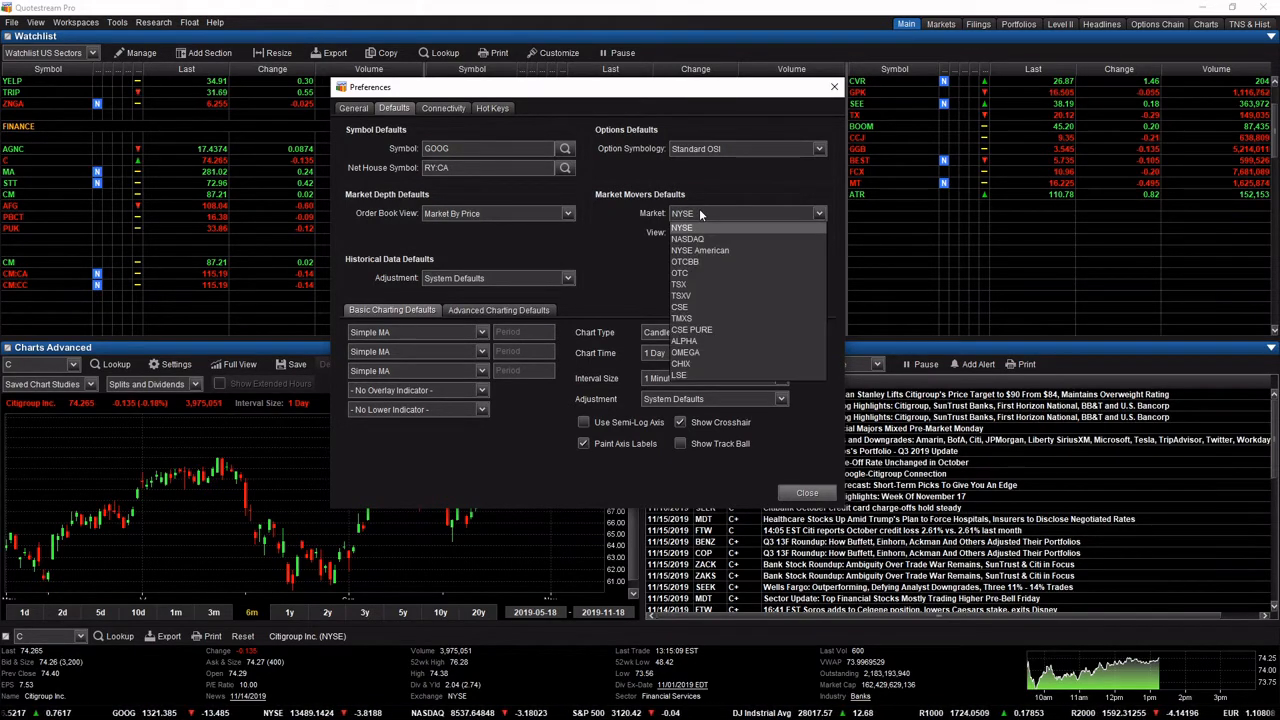
left_click(584, 250)
left_click(708, 233)
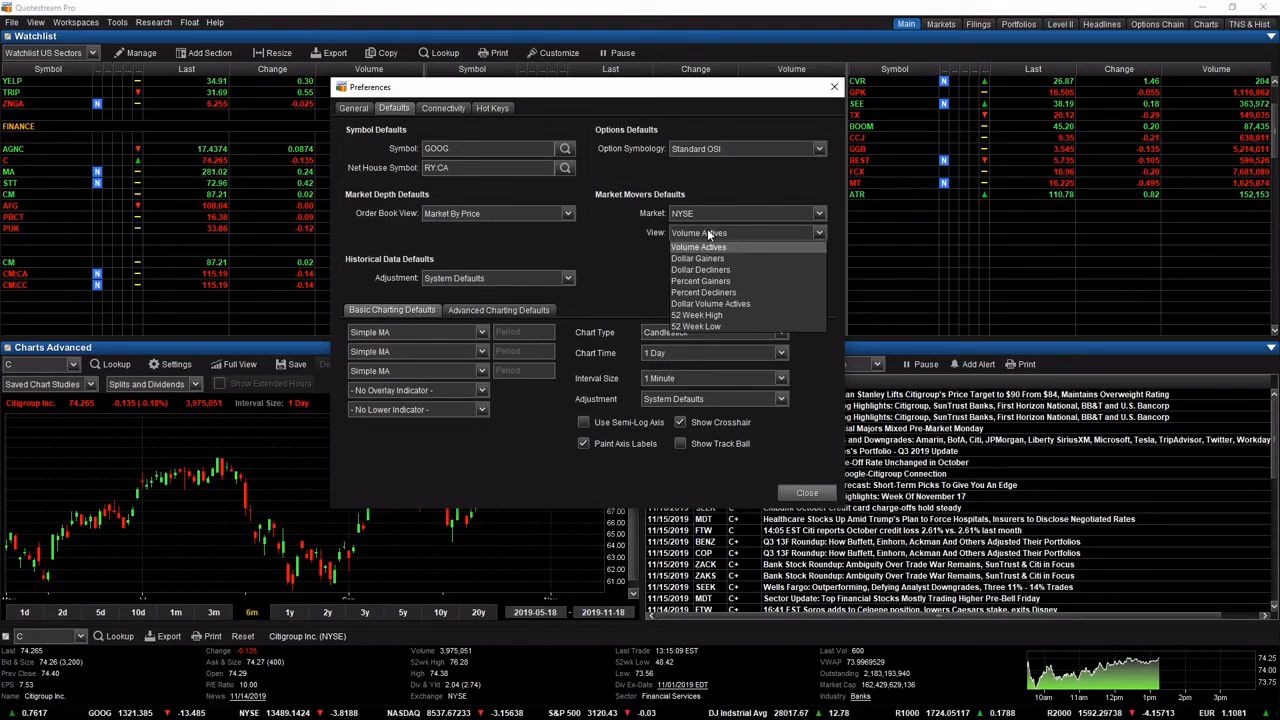
left_click(713, 246)
left_click(717, 232)
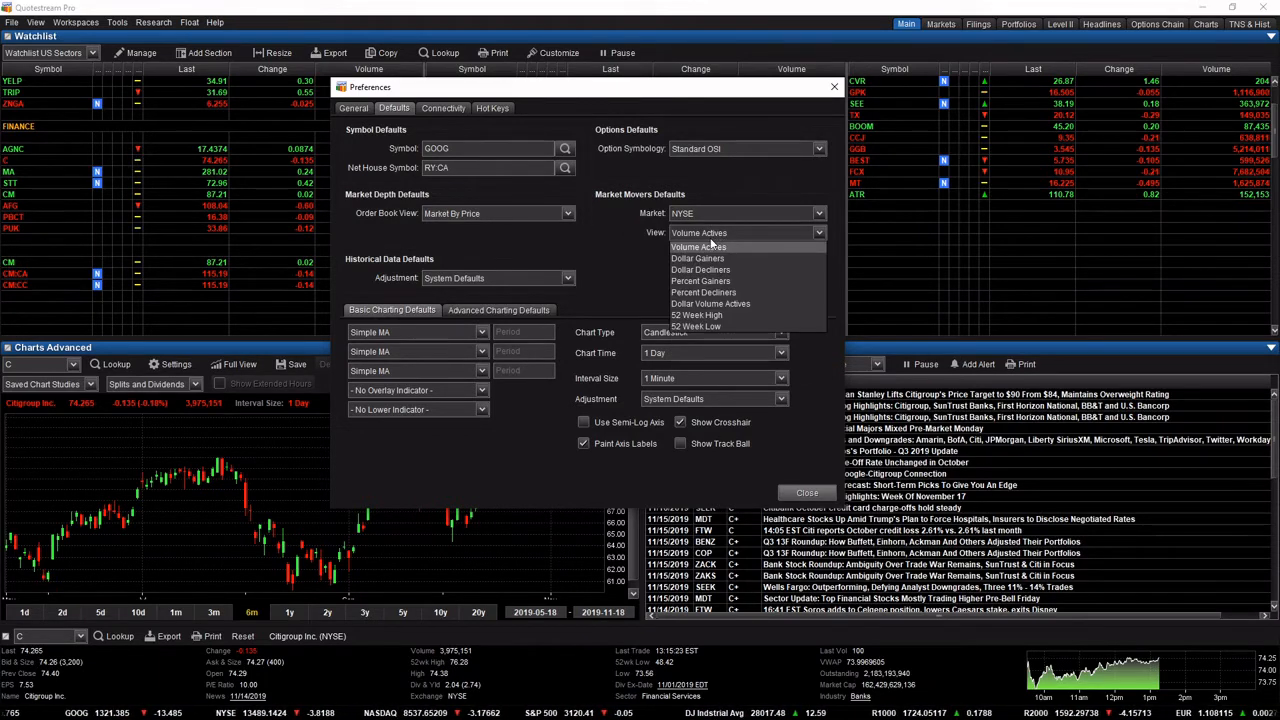
left_click(720, 293)
left_click(741, 213)
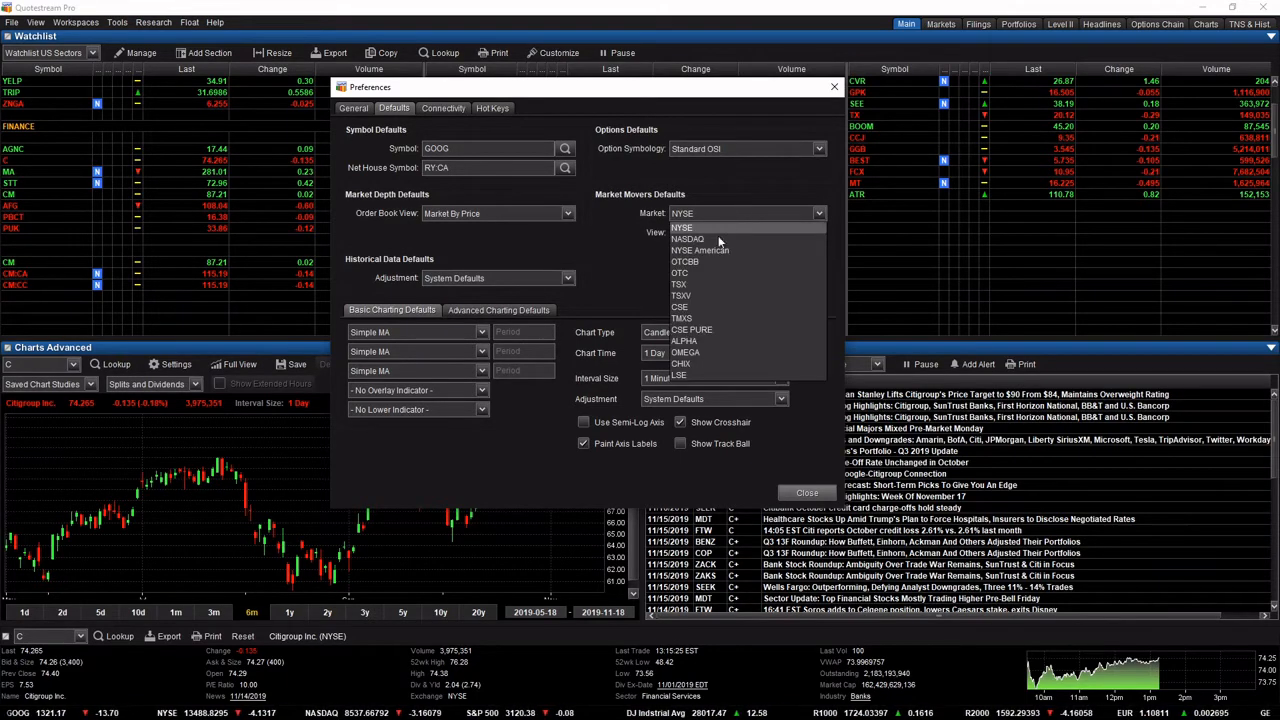
left_click(715, 240)
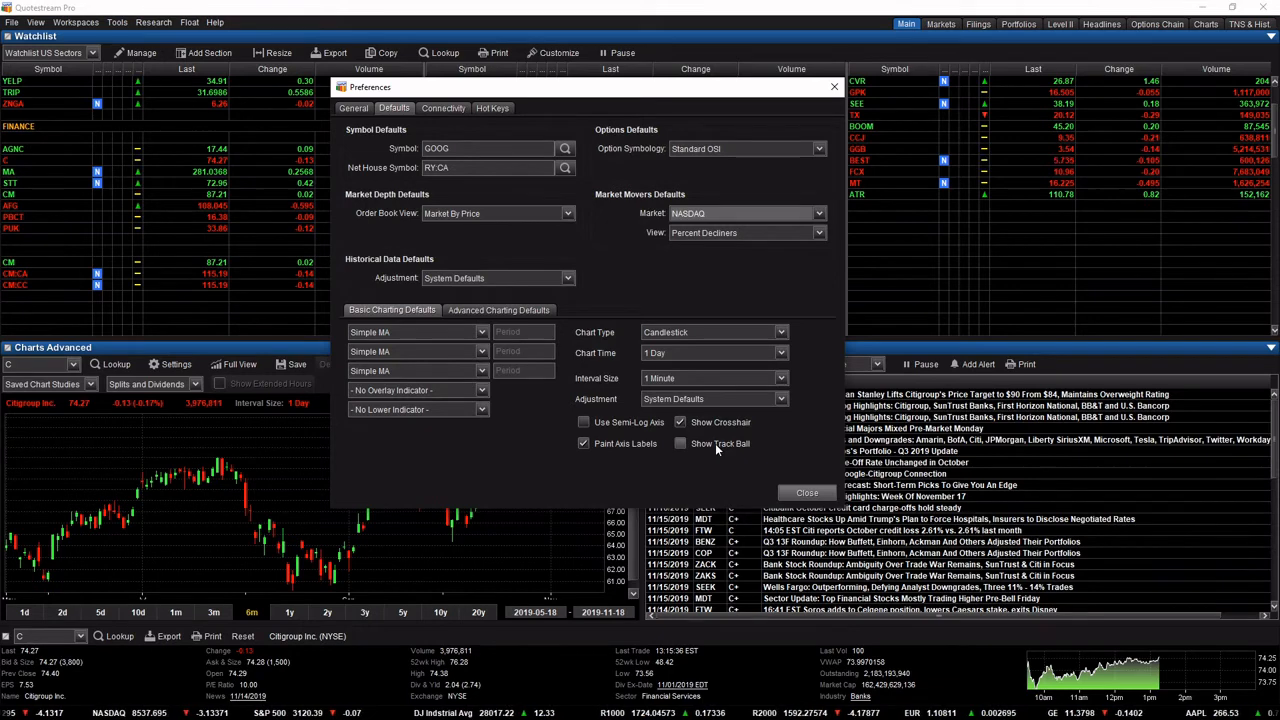
Review the connectivity settings for data rate and proxy, and the hot key assignments.
left_click(440, 108)
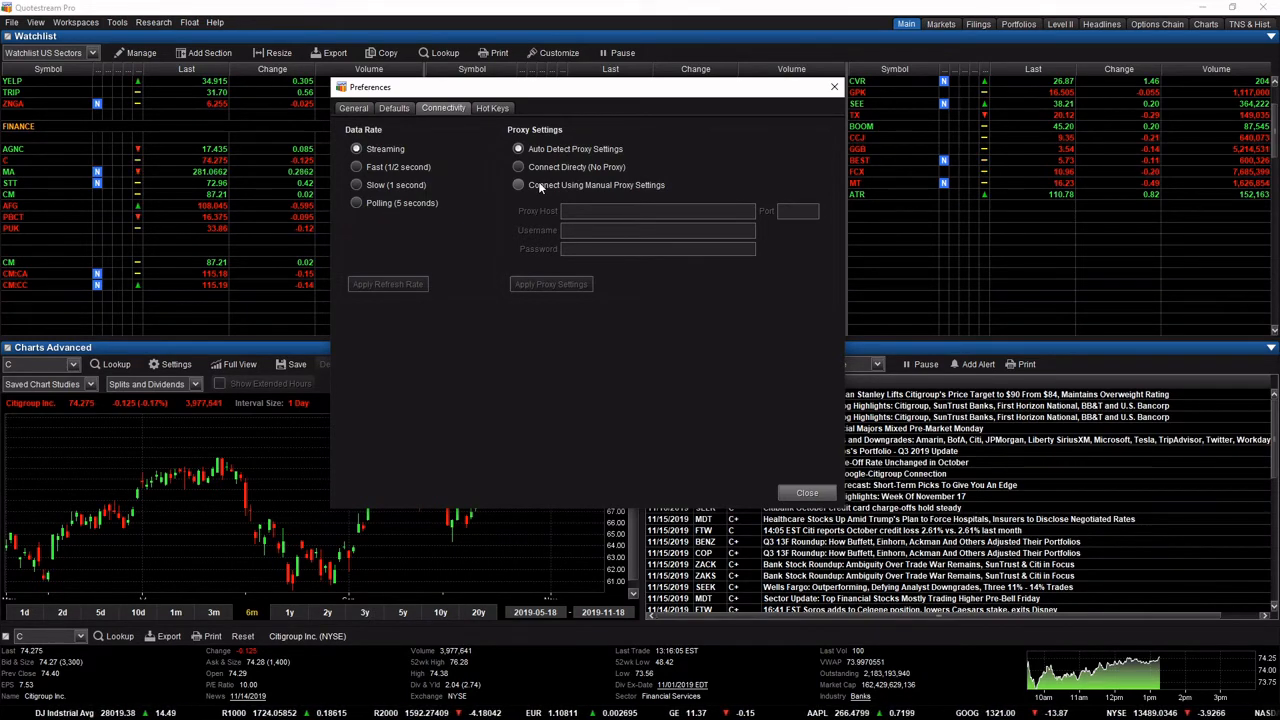
left_click(494, 109)
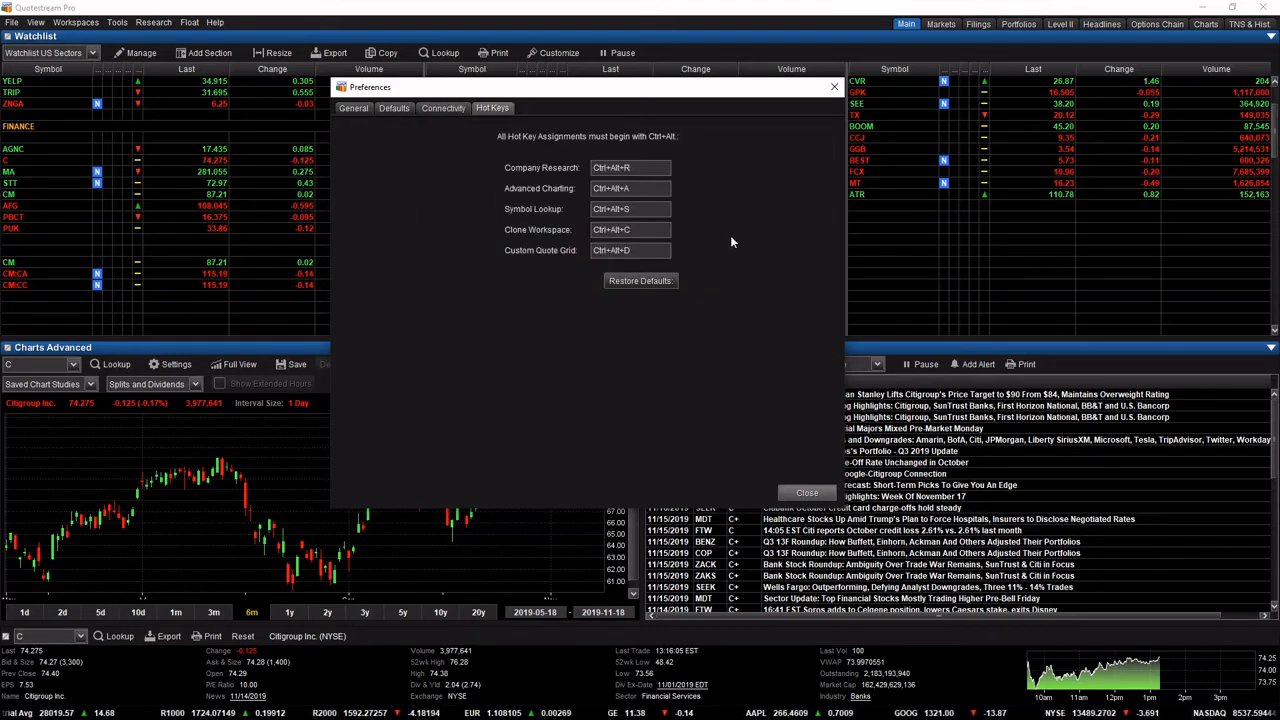